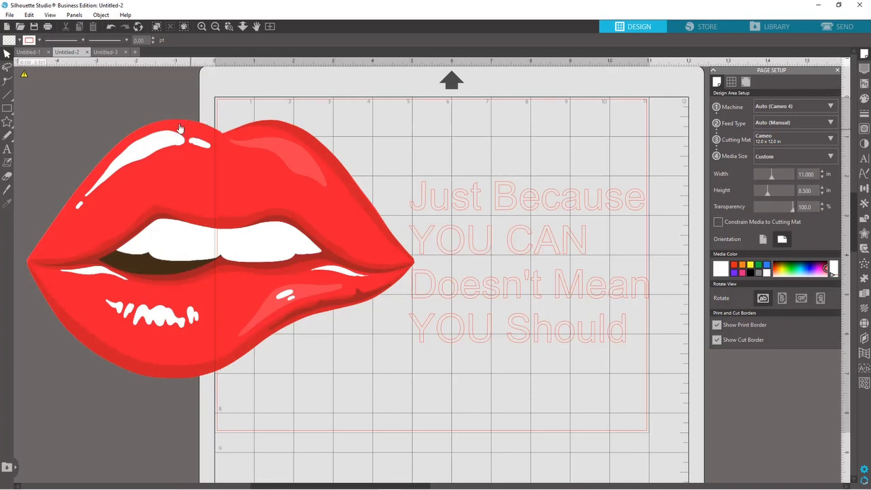
In the Untitled-3 document, create a text object whose first two lines read "Just Because" and "YOU CAN"
click(111, 55)
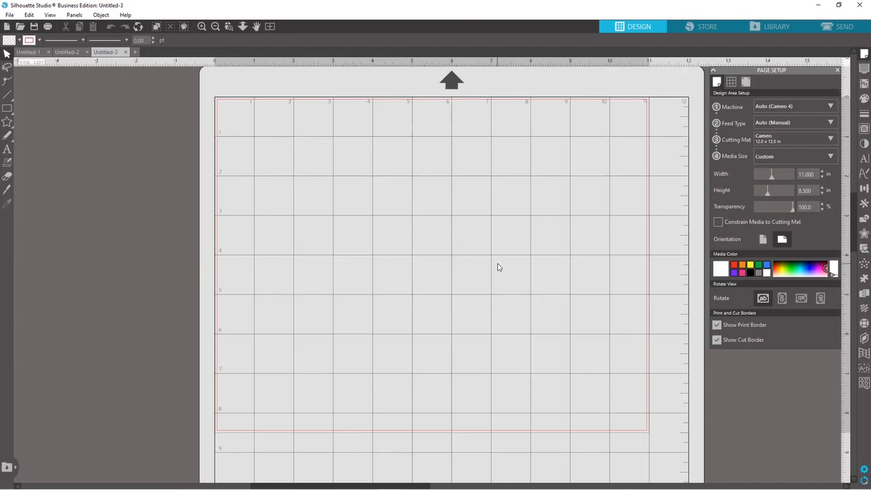
click(7, 150)
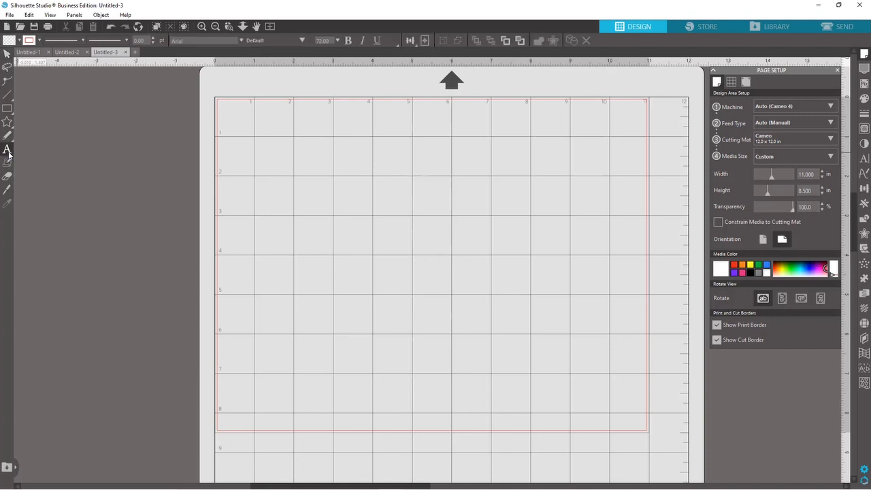
click(371, 185)
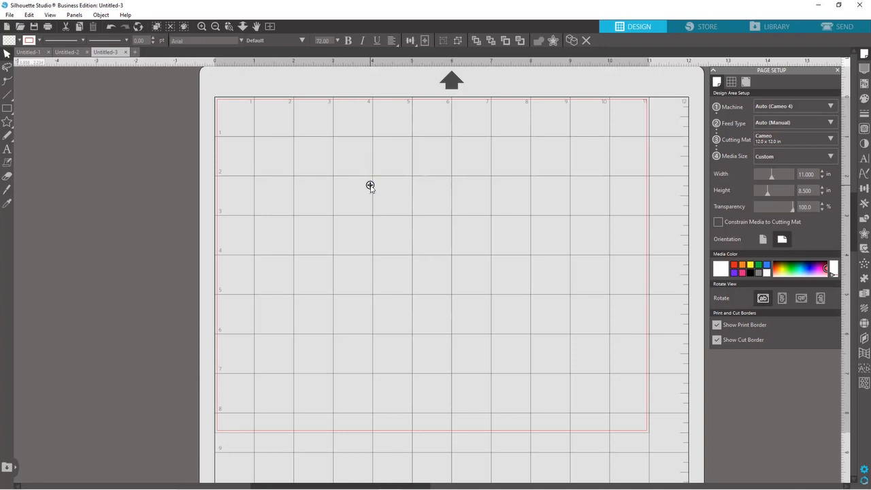
text(Just)
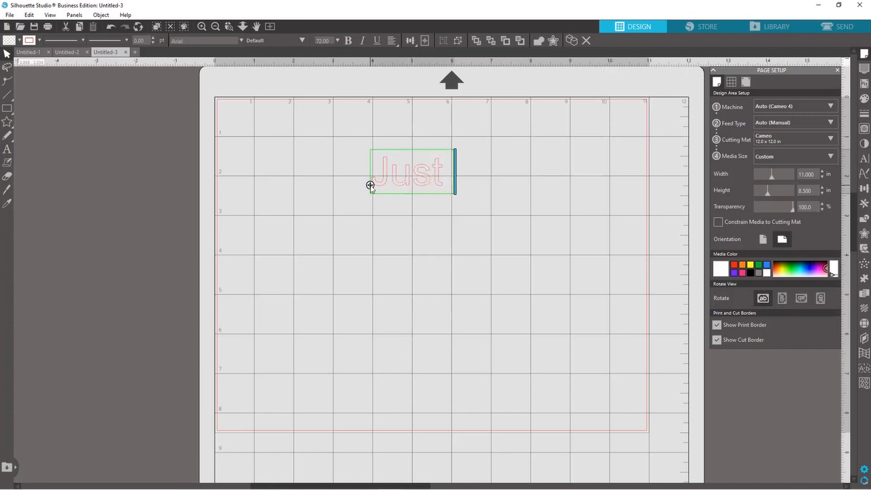
text( Because)
key(Return)
text(YOU)
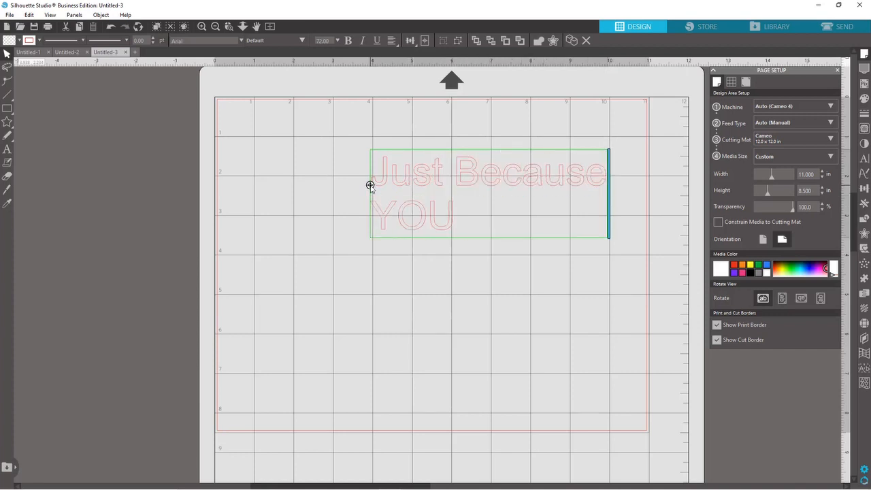
text( CAN)
Add two more lines to the text, reading "Doesn't Mean" and "YOU SHOULD"
key(Return)
text(Do)
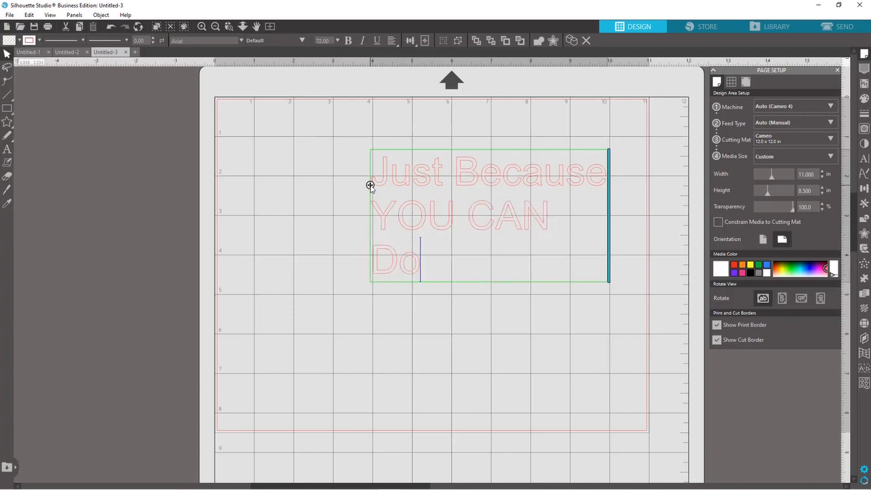
text(esn't)
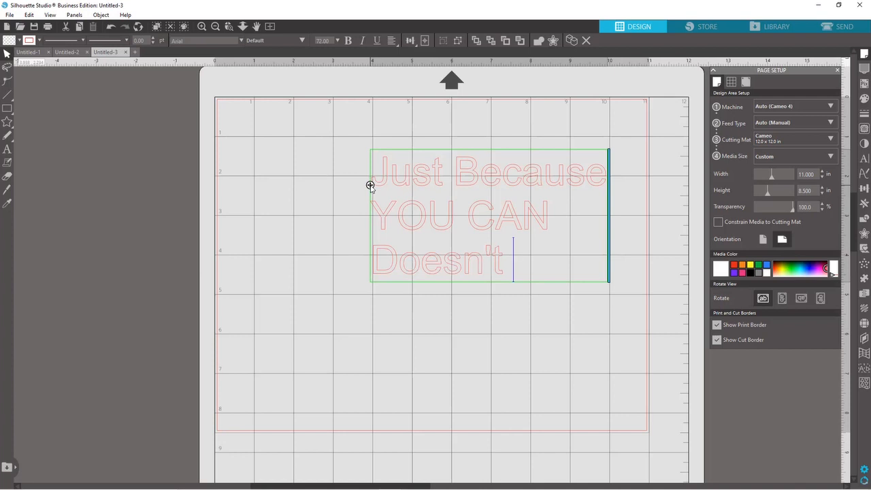
text( Mean)
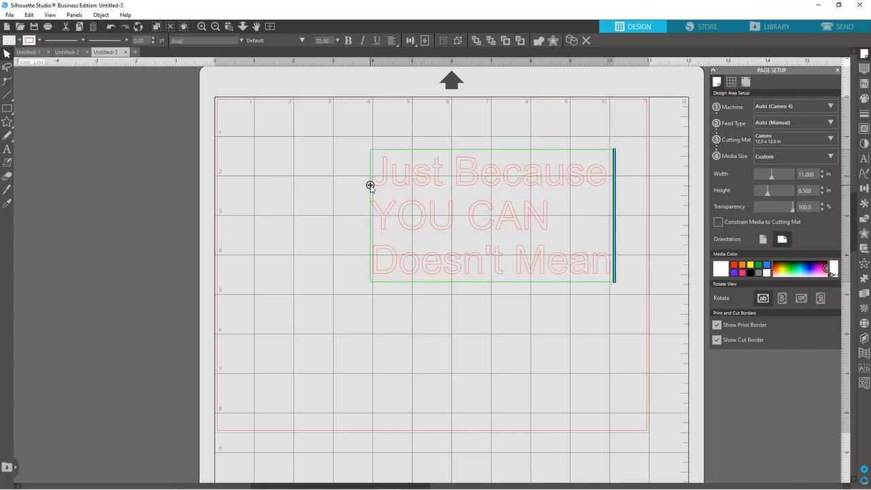
key(Return)
text(YO)
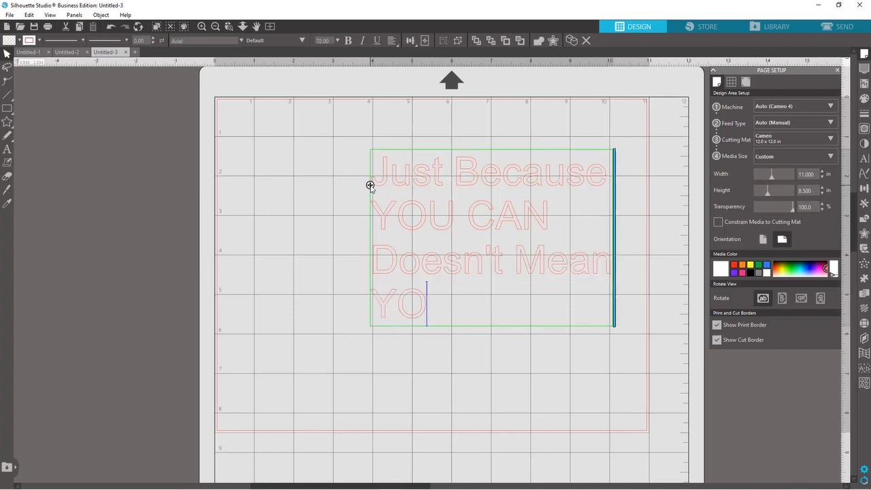
text(U SHOULD)
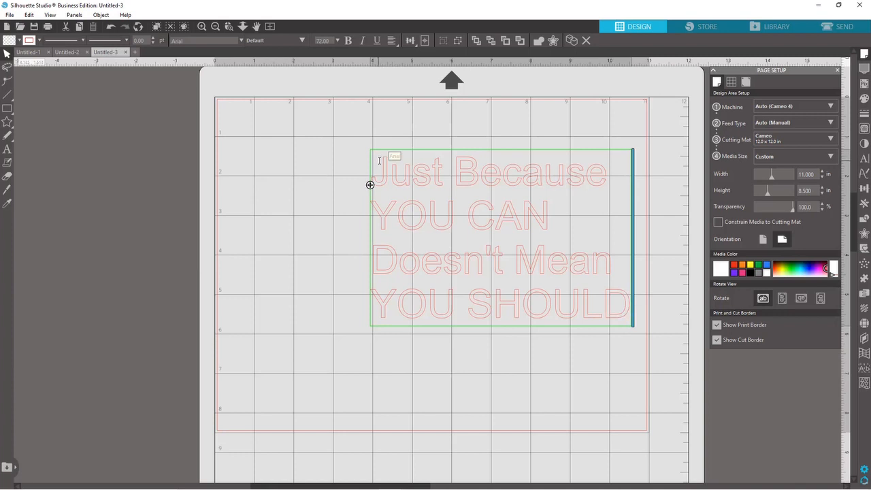
Change the font of all four text lines to Courgette and finish editing the text
drag(379, 166, 624, 304)
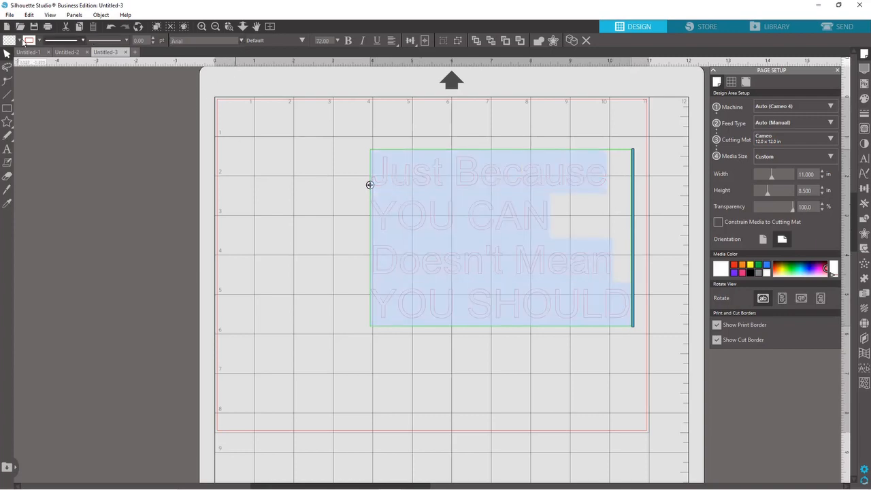
click(242, 41)
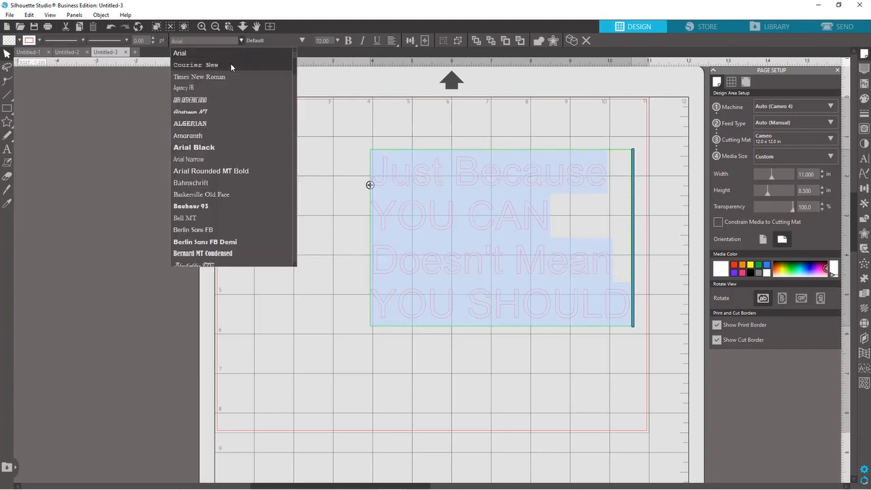
scroll(242, 90, down, 1)
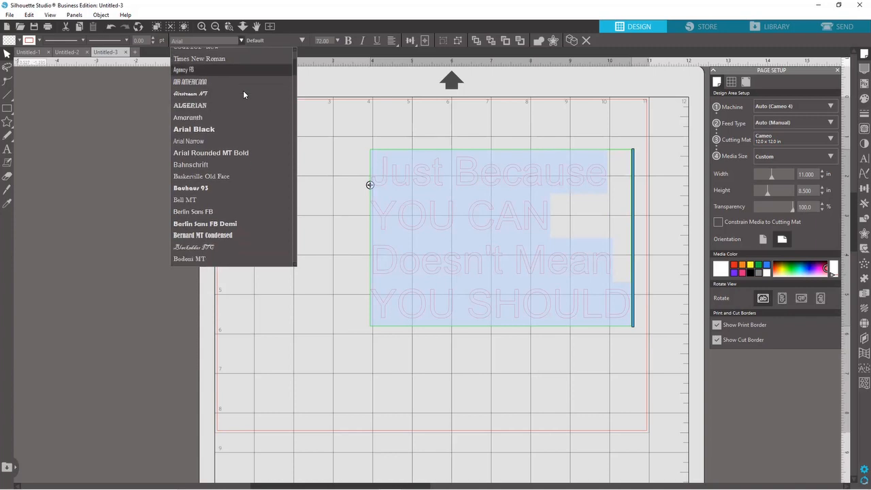
scroll(243, 90, down, 4)
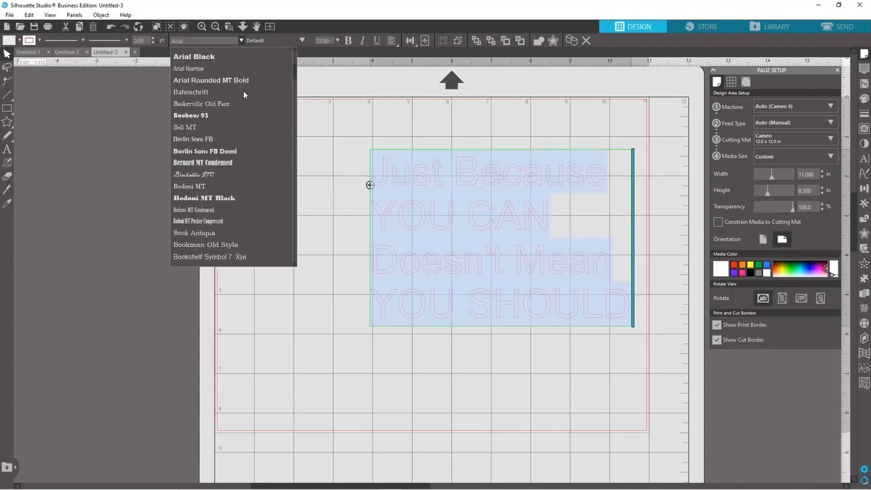
scroll(243, 90, down, 5)
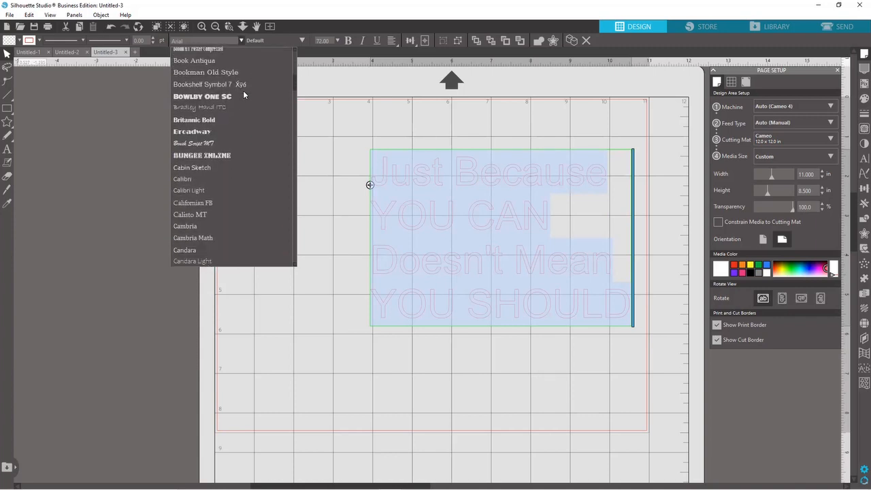
scroll(243, 90, down, 1)
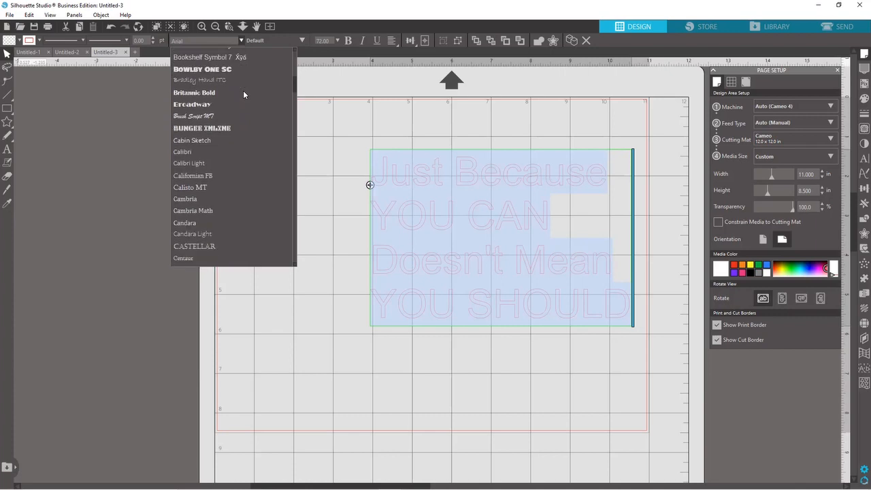
scroll(231, 111, down, 3)
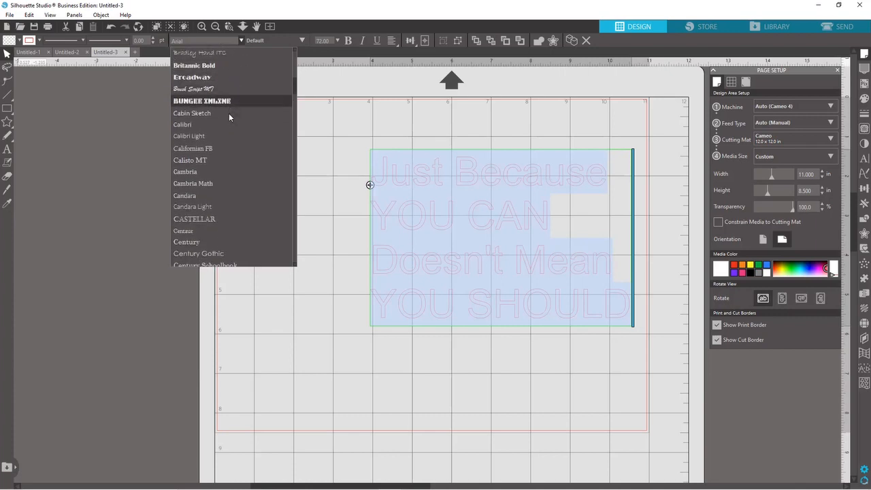
scroll(230, 121, down, 3)
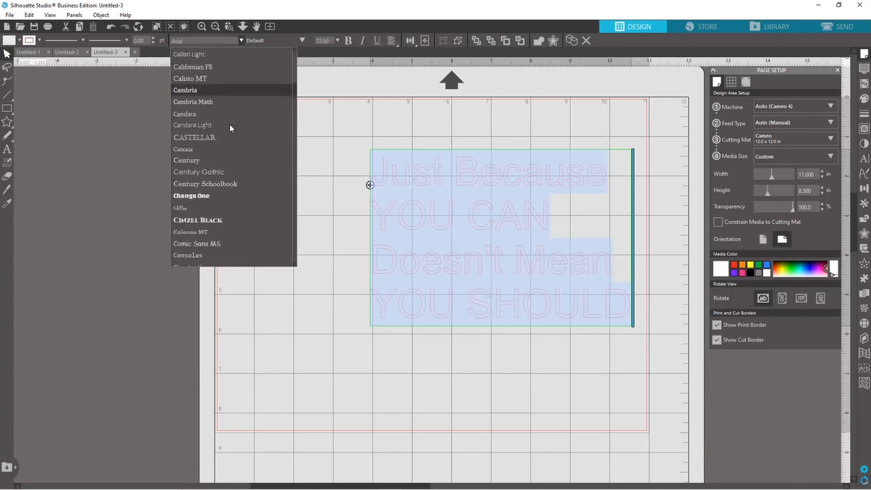
scroll(230, 177, down, 2)
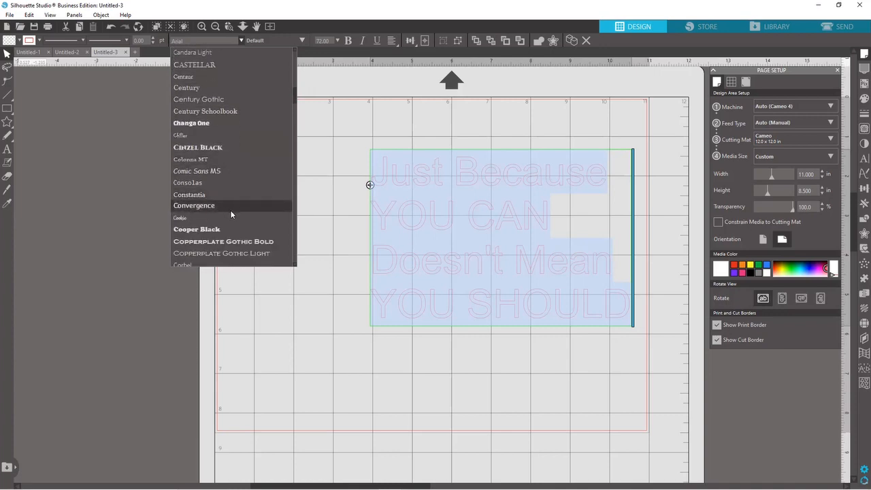
scroll(228, 215, down, 3)
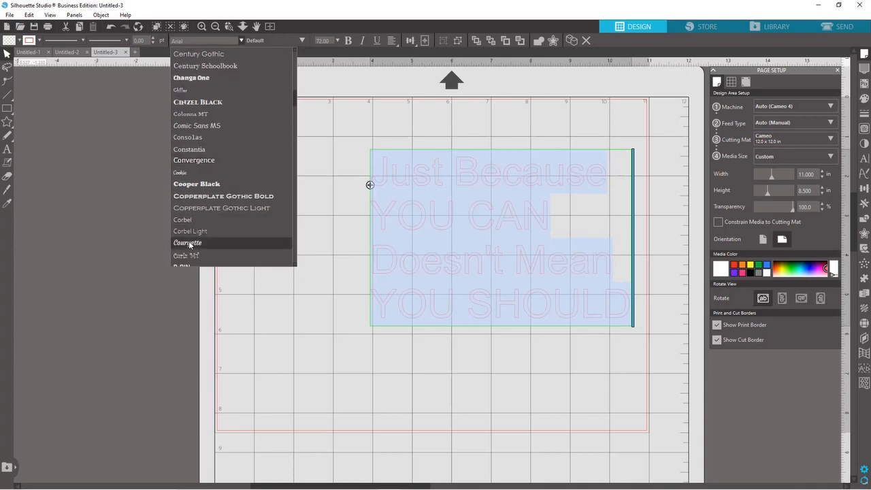
click(210, 242)
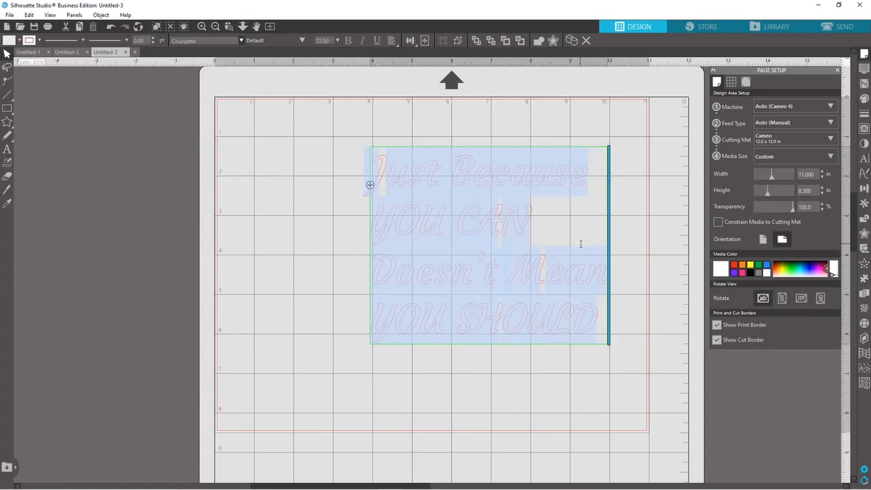
click(636, 216)
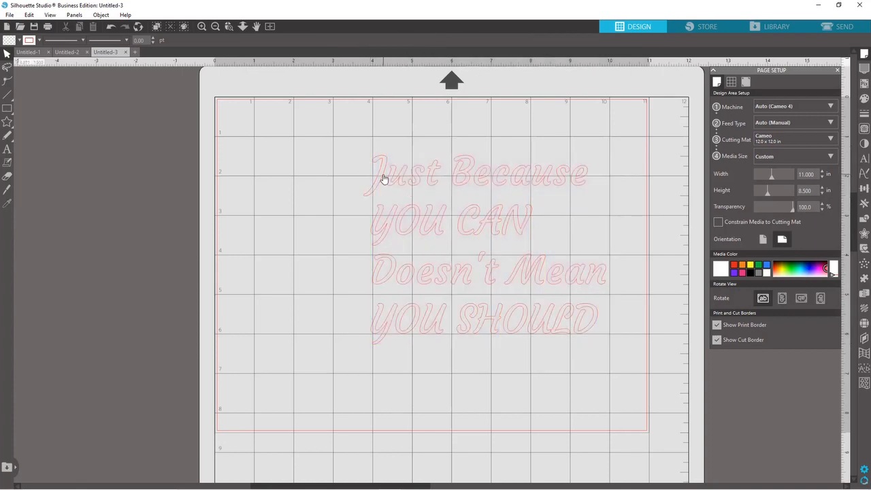
Center the text block on the page and ungroup it into individual letters
drag(383, 175, 356, 195)
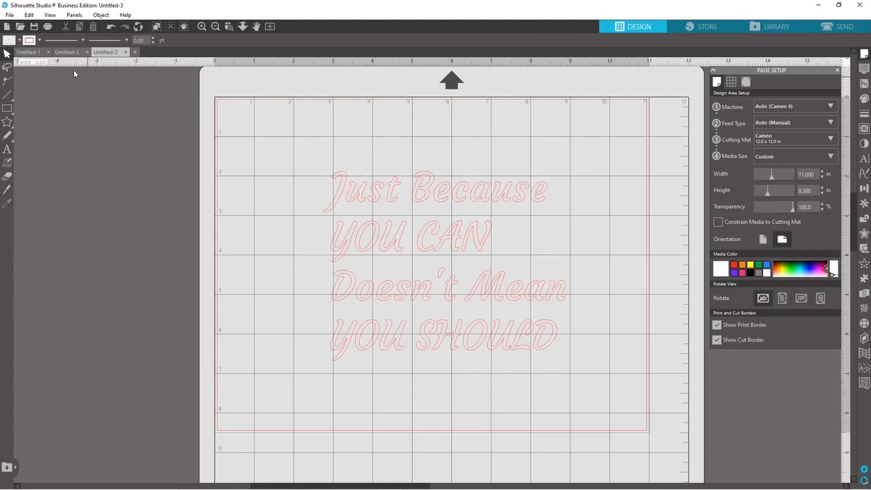
click(394, 200)
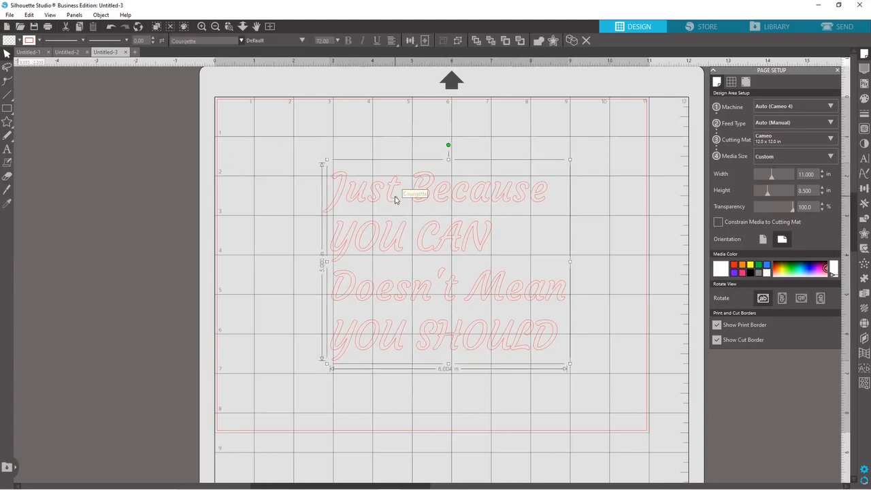
click(425, 42)
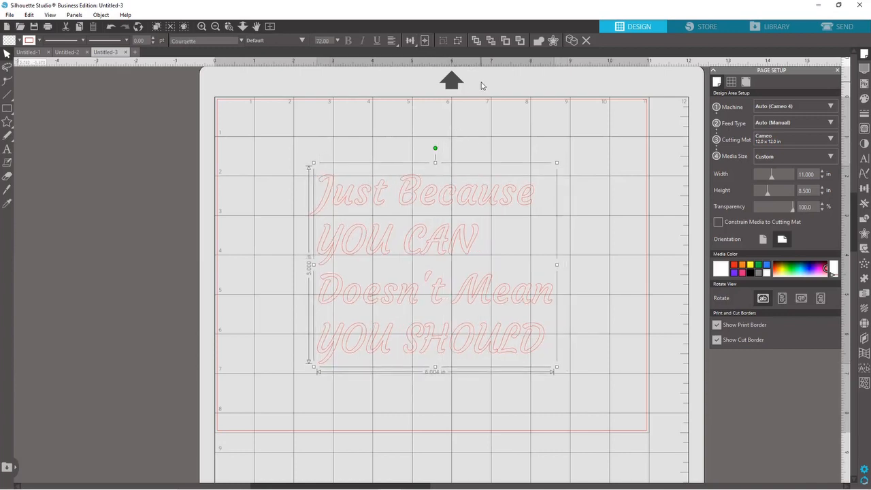
click(457, 42)
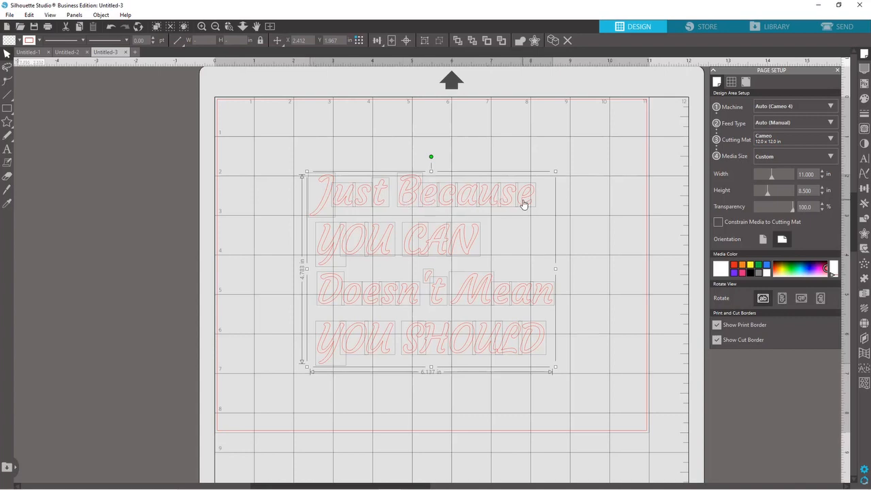
Try moving the final "e" of "Because" as a separate letter, and undo the move
click(592, 220)
drag(527, 206, 541, 207)
click(291, 134)
click(110, 27)
click(109, 27)
click(594, 236)
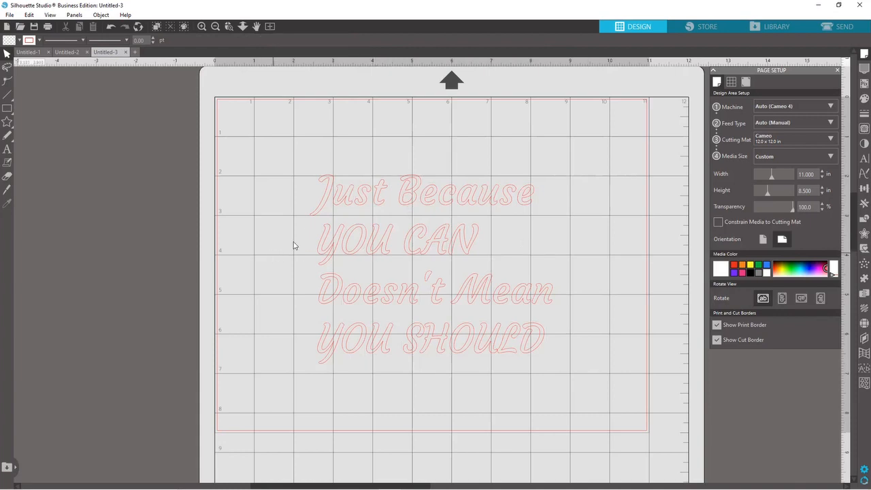
Set the line color of the letters in "Just Because" and "Doesn't Mean" to black
drag(308, 169, 542, 198)
drag(308, 291, 552, 300)
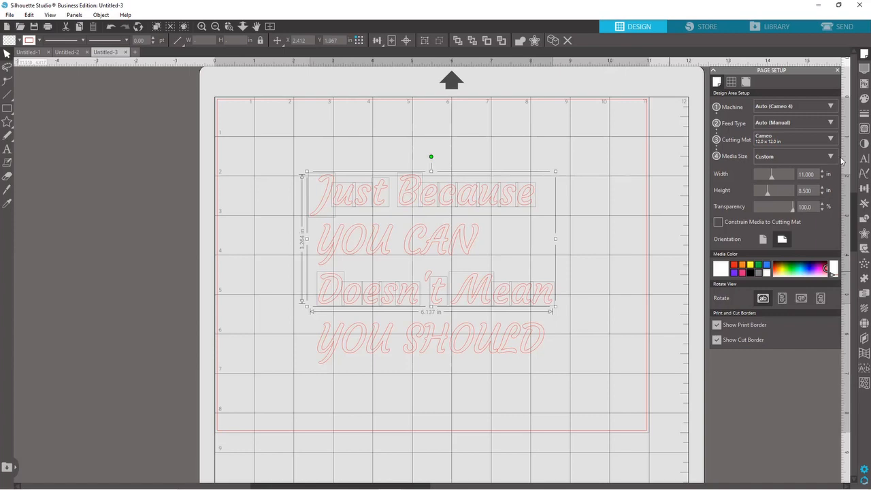
click(859, 115)
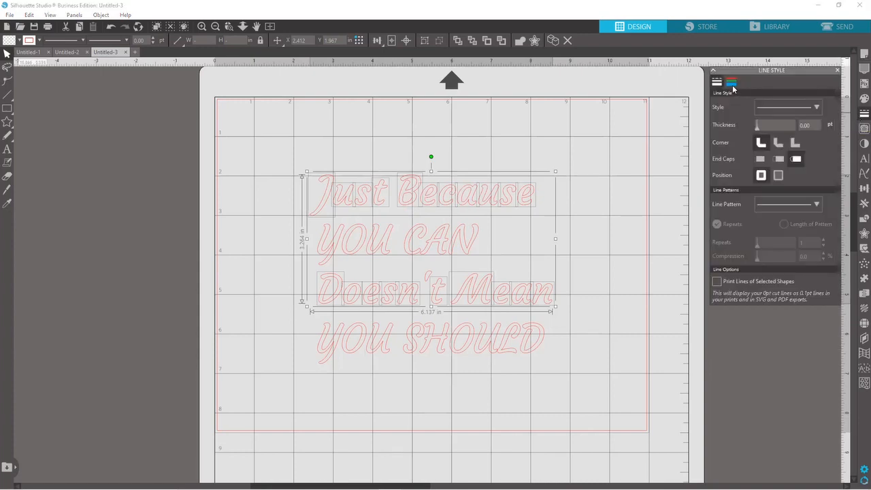
click(731, 83)
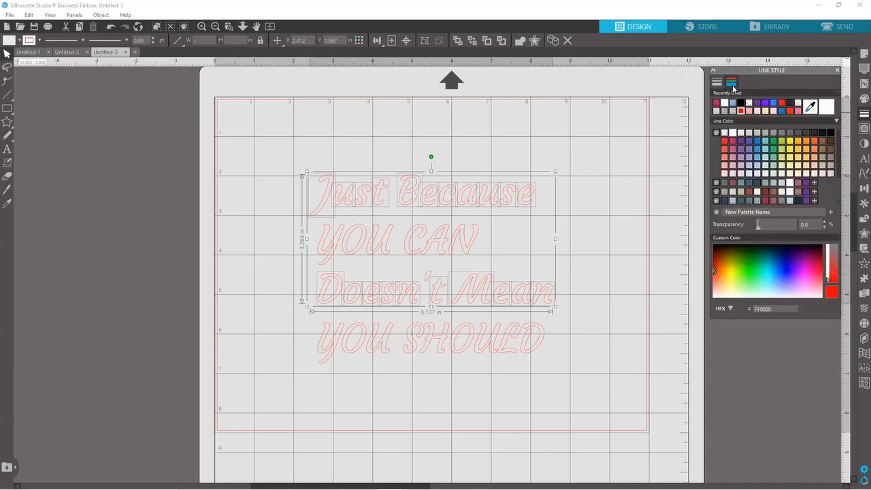
click(831, 134)
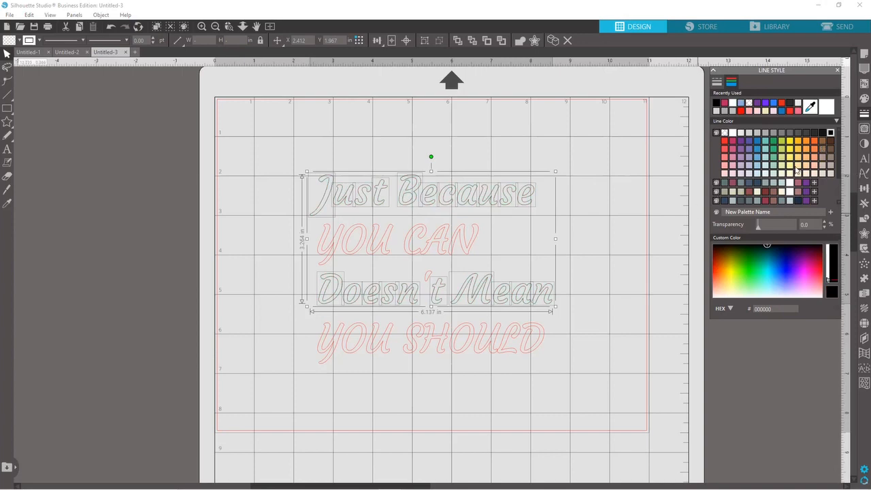
Fill the selected letters of "Just Because" and "Doesn't Mean" with black, and do the same for the apostrophe in "Doesn't"
click(859, 99)
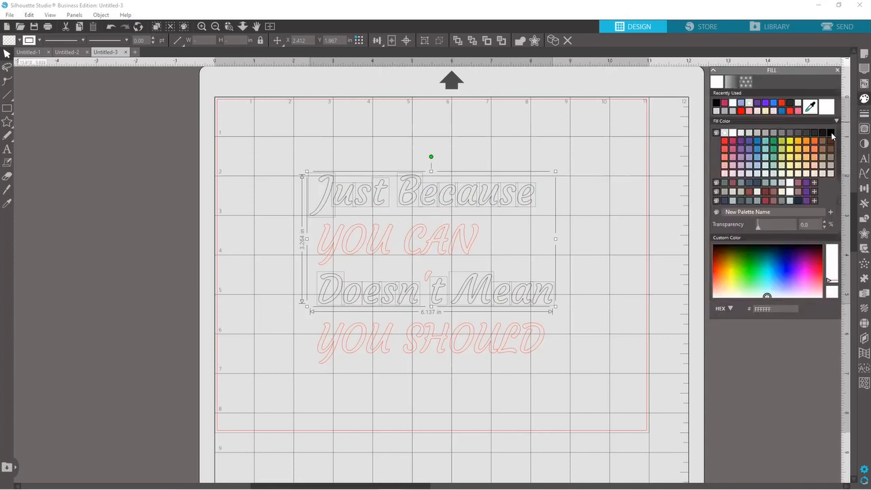
click(830, 132)
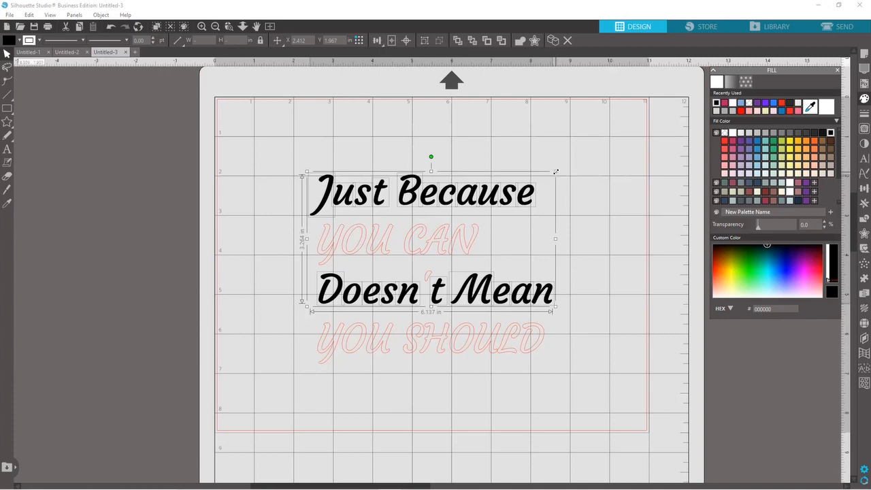
click(427, 279)
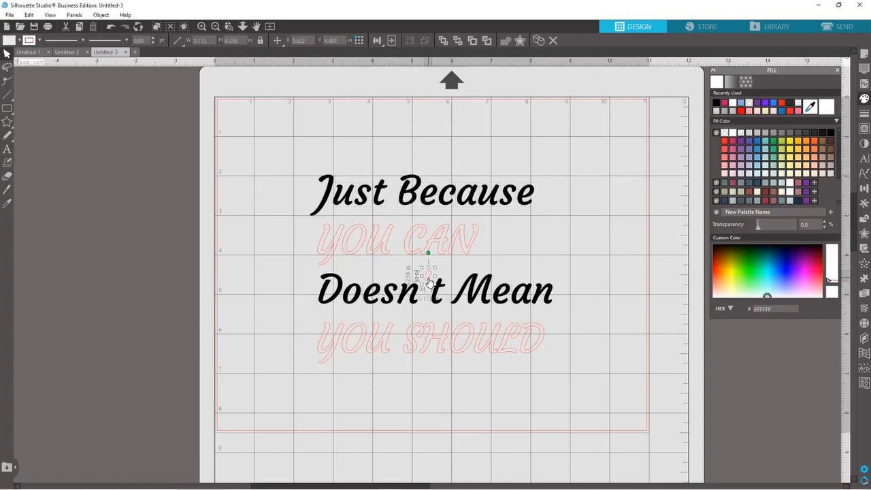
click(831, 132)
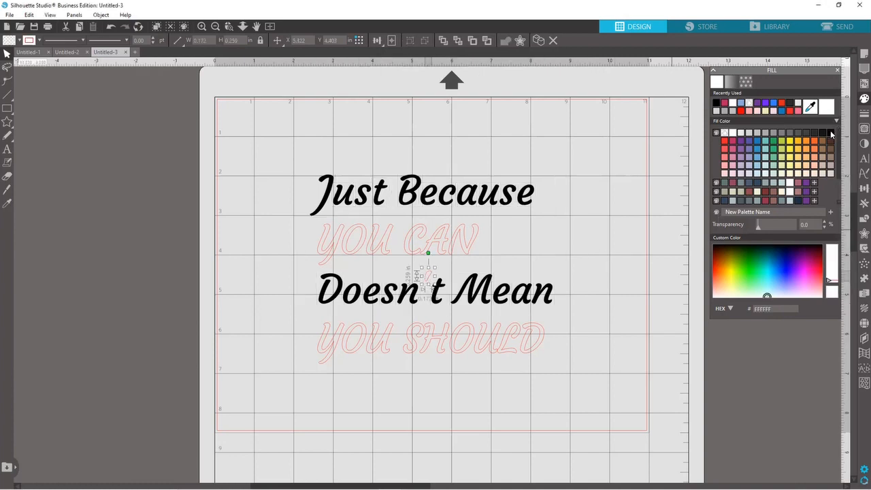
Set the line color of the apostrophe in "Doesn't" to black and deselect it
click(862, 113)
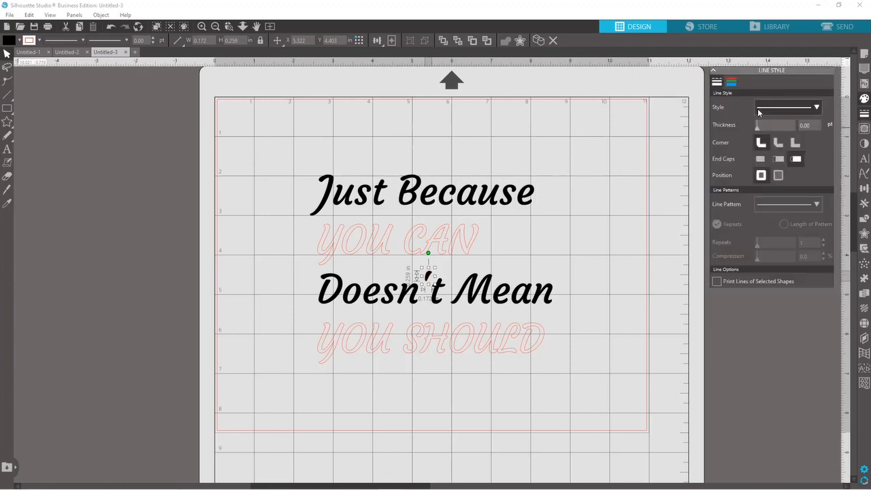
click(732, 81)
click(831, 132)
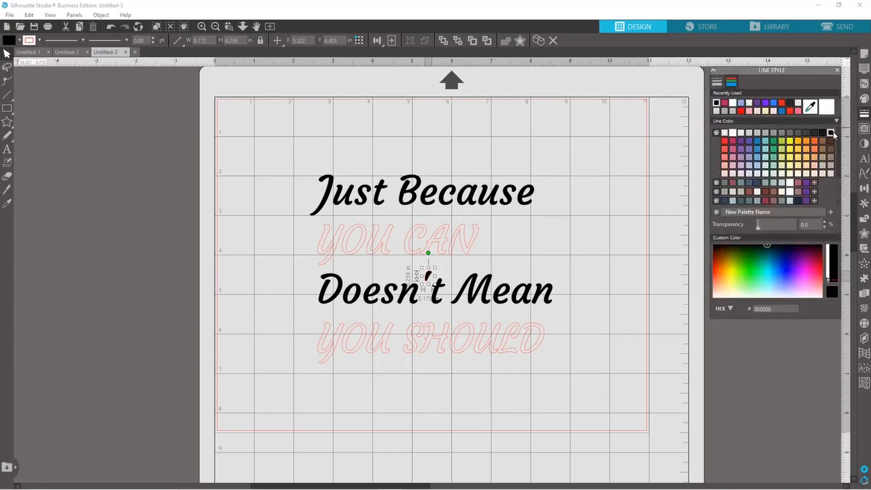
click(631, 222)
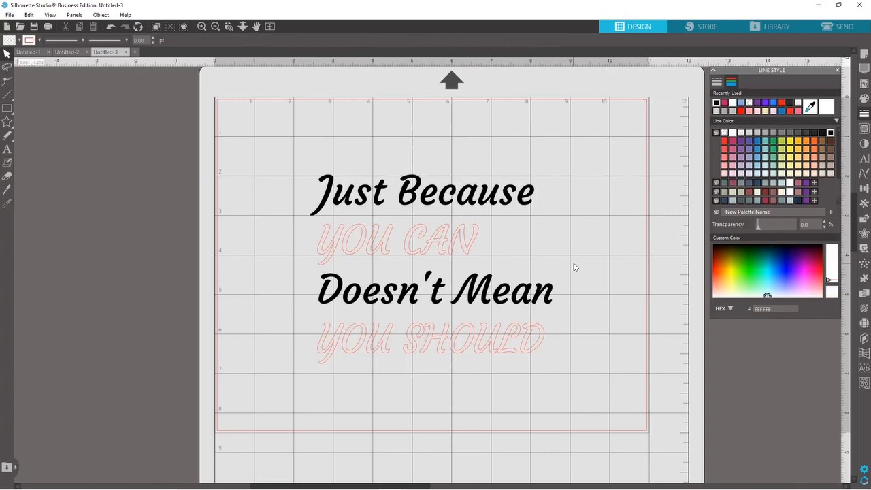
Combine all the black letters of "Just Because" and "Doesn't Mean" into one compound path
drag(299, 191, 548, 192)
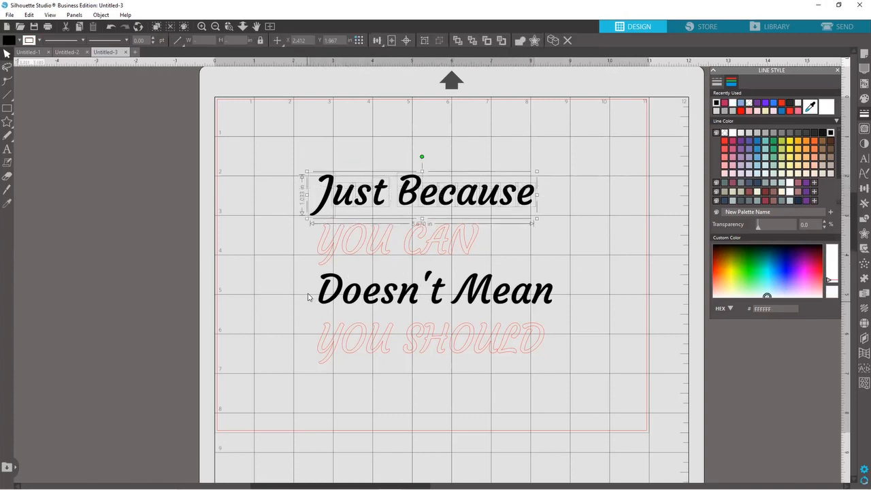
drag(308, 286, 552, 275)
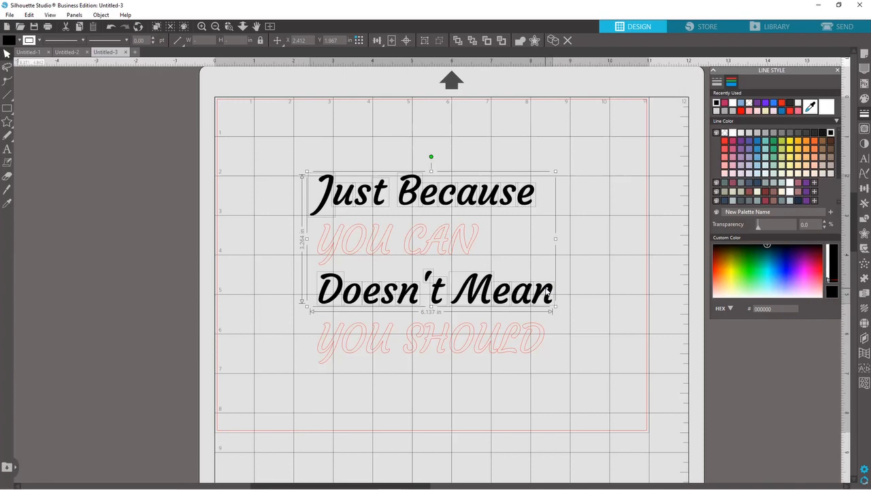
right_click(545, 288)
click(582, 214)
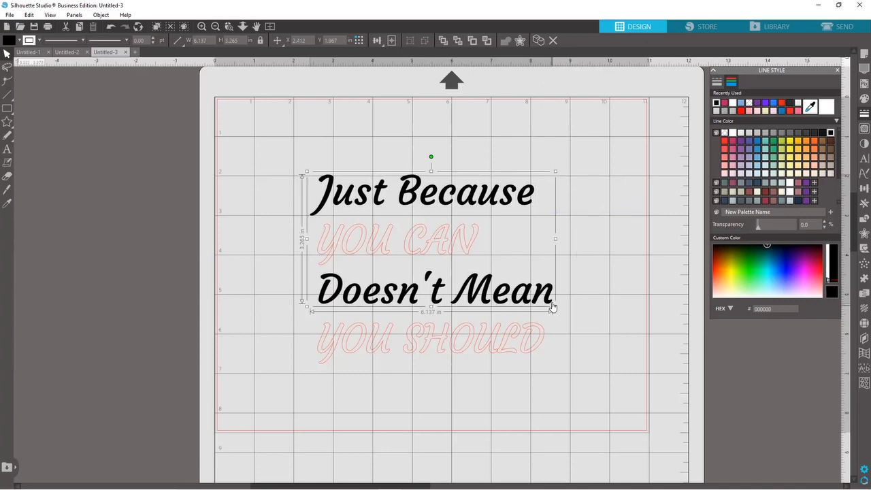
Try moving the black compound path and the separate "N" of "CAN", undo the moves, and keep the compound path
mouse_move(552, 293)
mouse_down()
mouse_move(551, 272)
mouse_move(551, 291)
mouse_up()
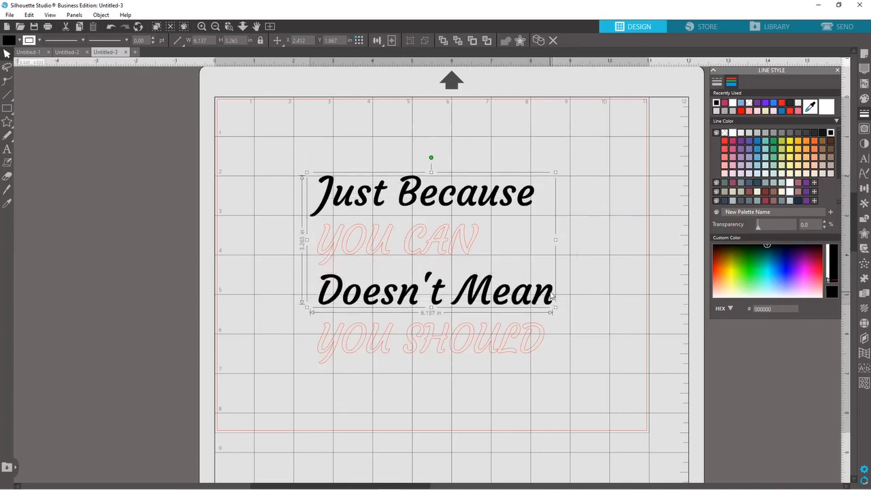
click(465, 252)
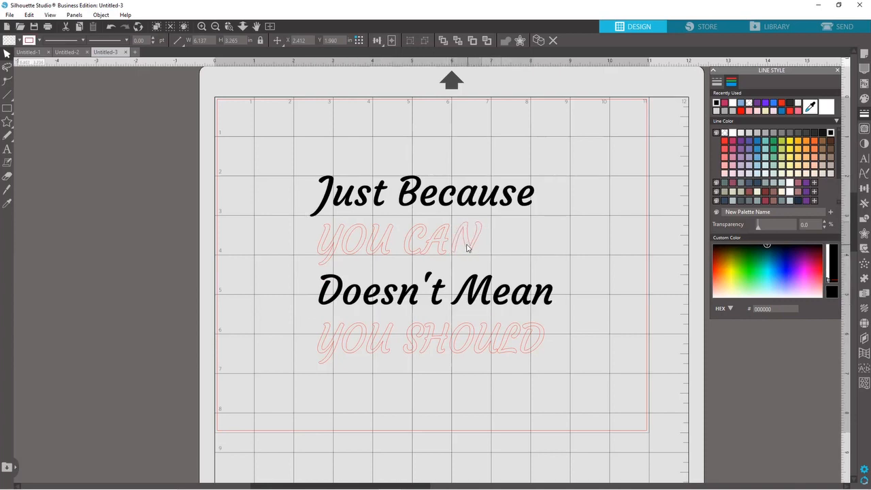
drag(468, 253, 473, 254)
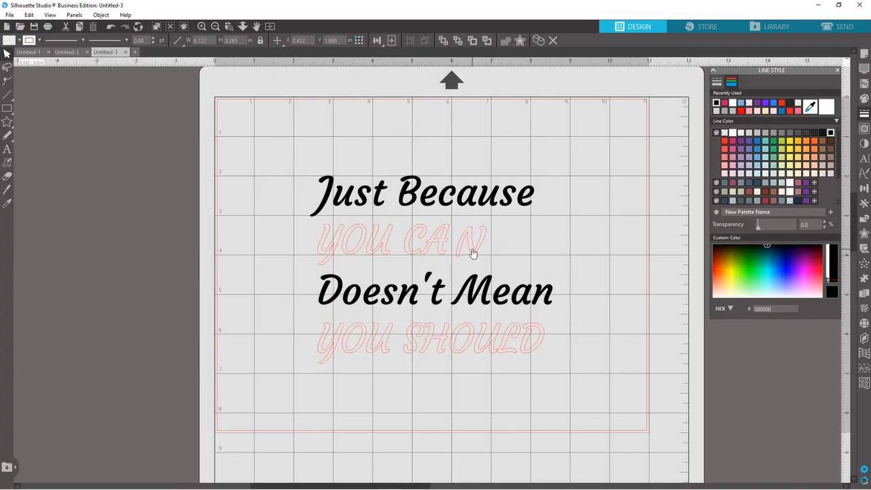
click(111, 27)
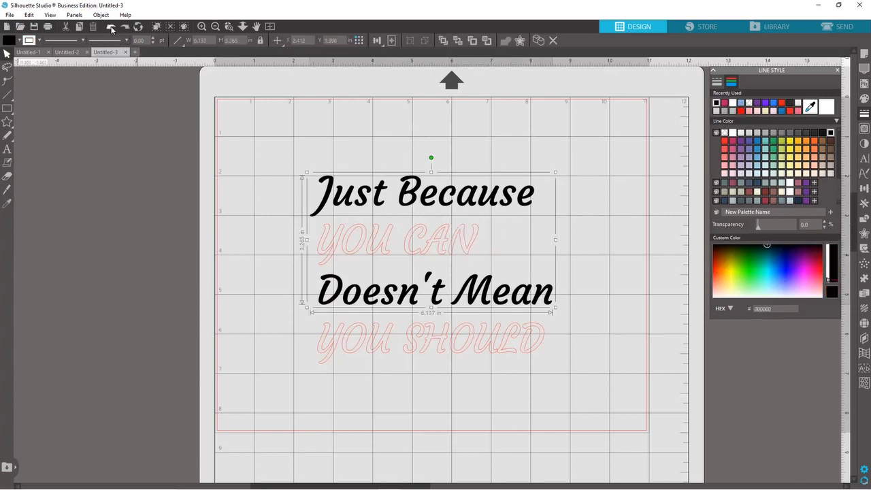
click(111, 28)
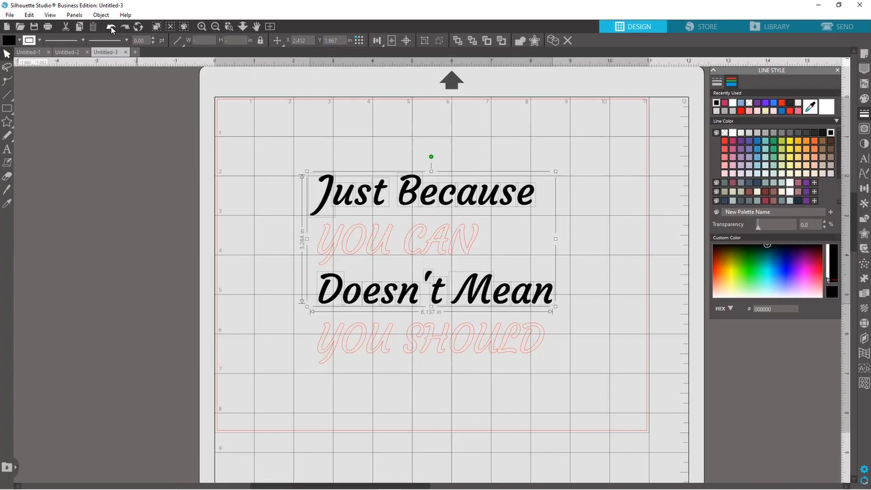
click(124, 27)
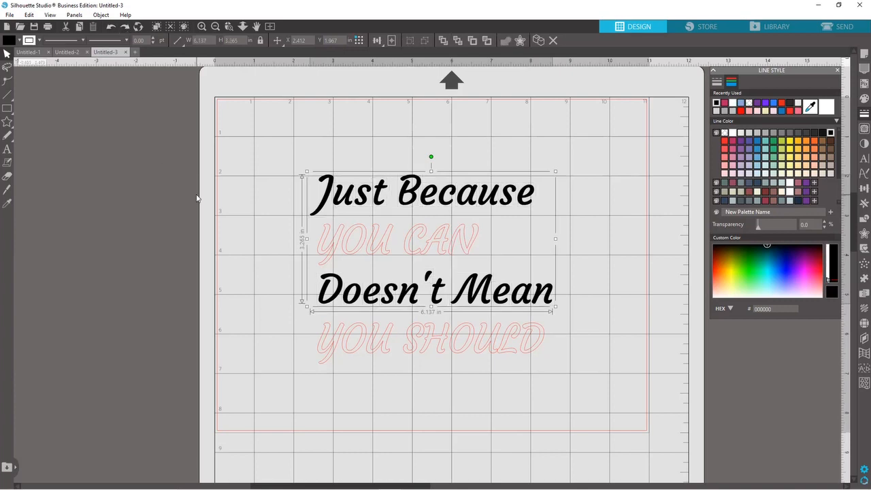
click(260, 273)
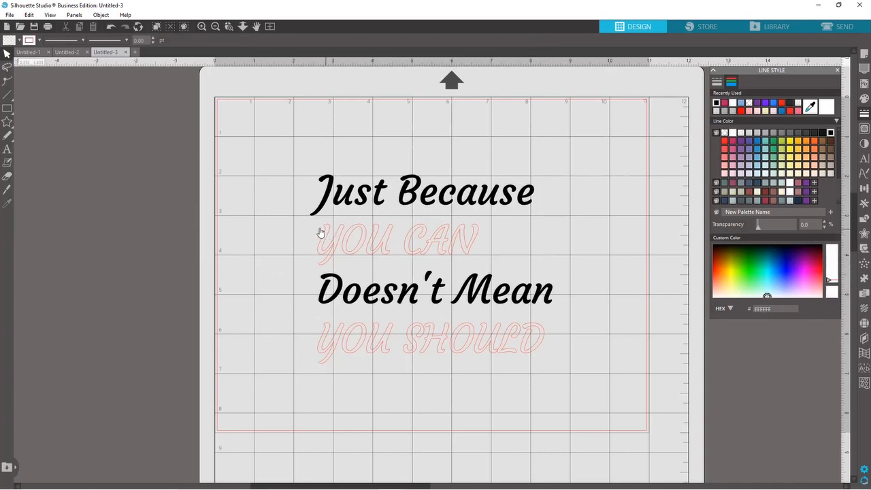
Set both the line and fill color of the letters in "YOU CAN" and "YOU SHOULD" to light blue (87ACD9)
drag(307, 226, 485, 267)
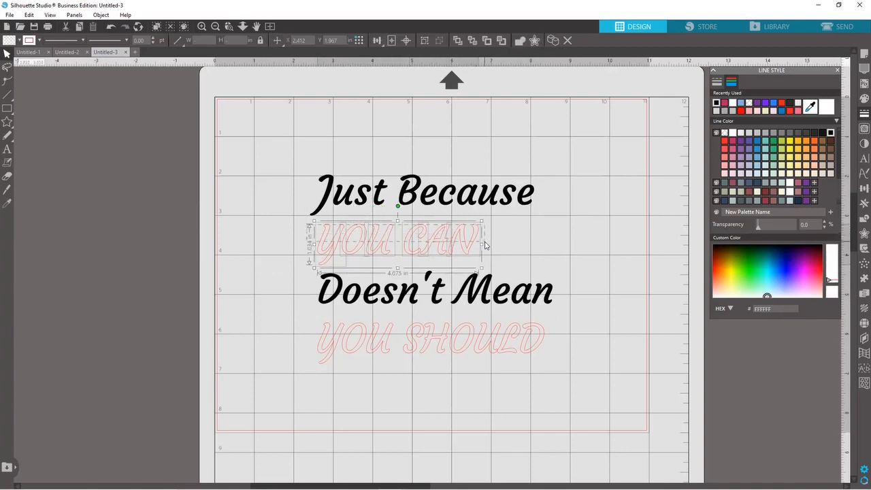
drag(305, 334, 548, 339)
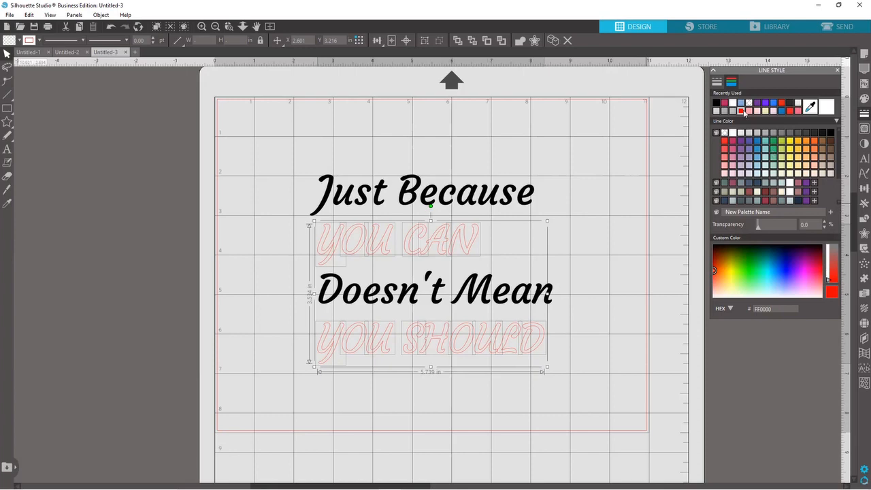
click(742, 104)
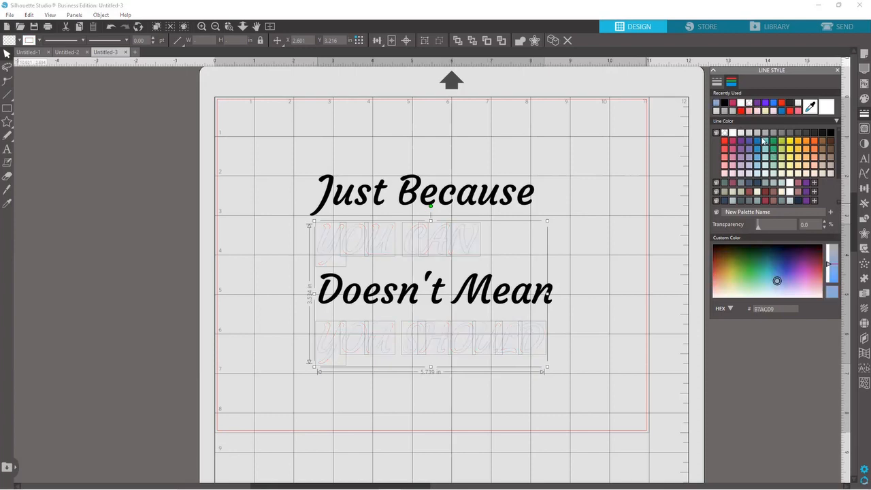
click(863, 99)
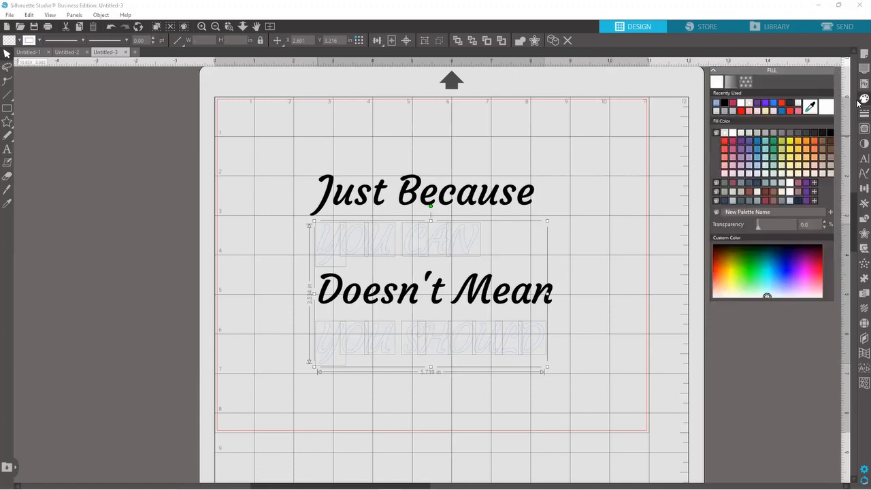
click(717, 102)
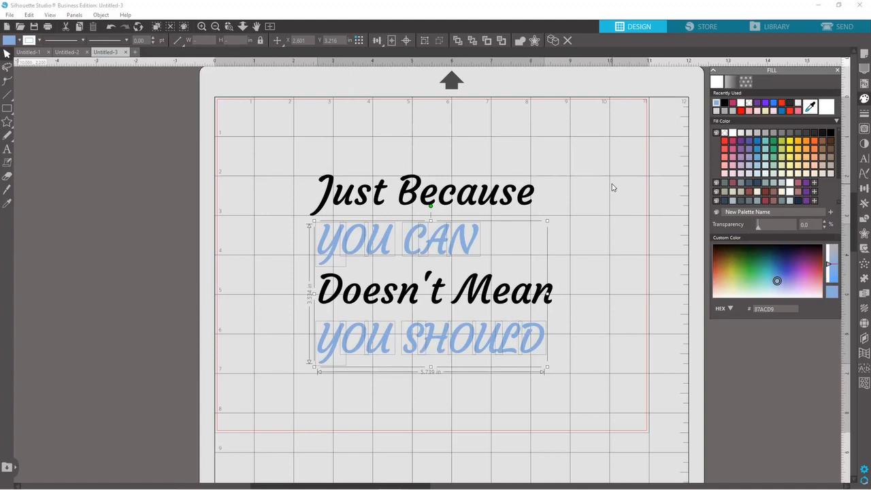
Make a compound path from the light blue letters of "YOU CAN" and "YOU SHOULD" and deselect it
right_click(524, 350)
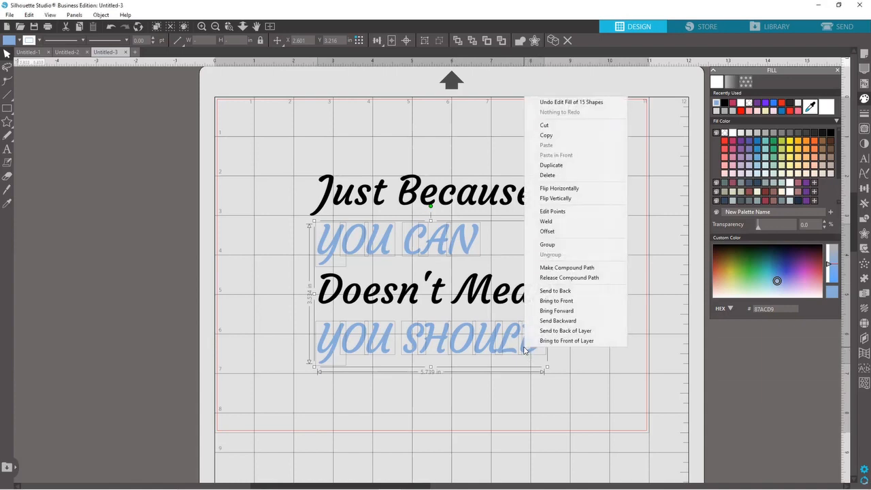
click(557, 269)
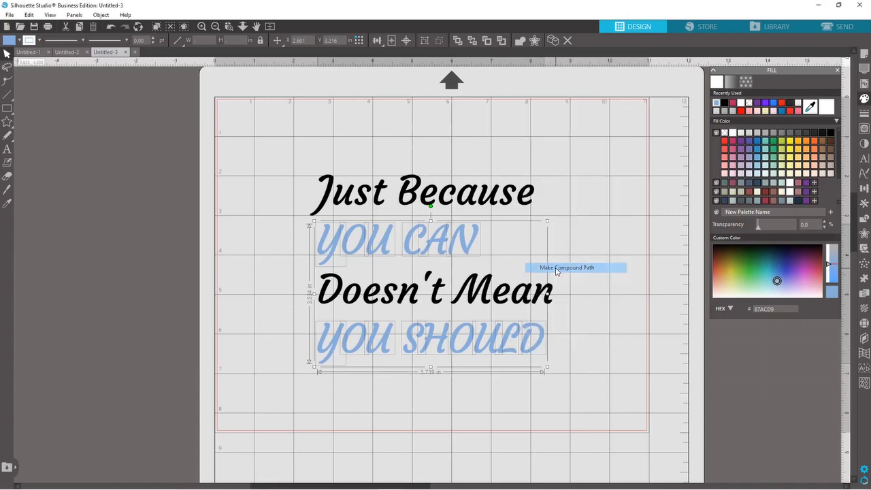
click(606, 312)
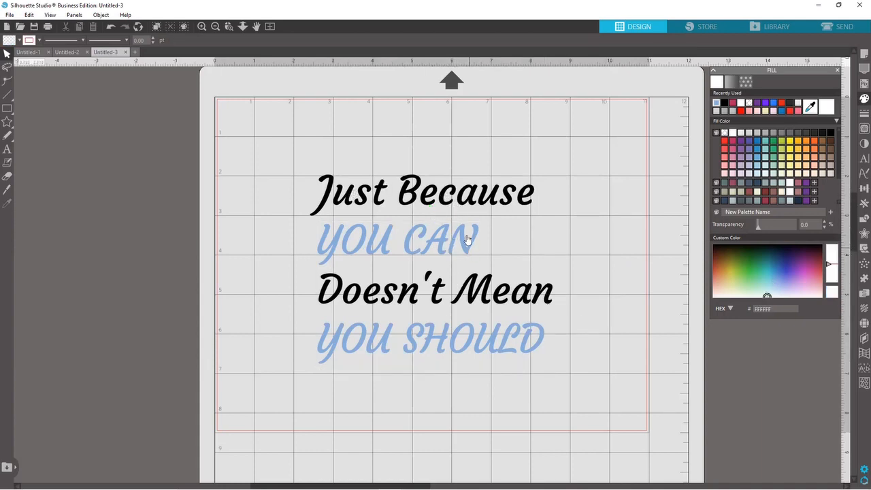
Try moving the blue lines and the black lines apart as separate objects, and undo both moves
drag(334, 252, 261, 253)
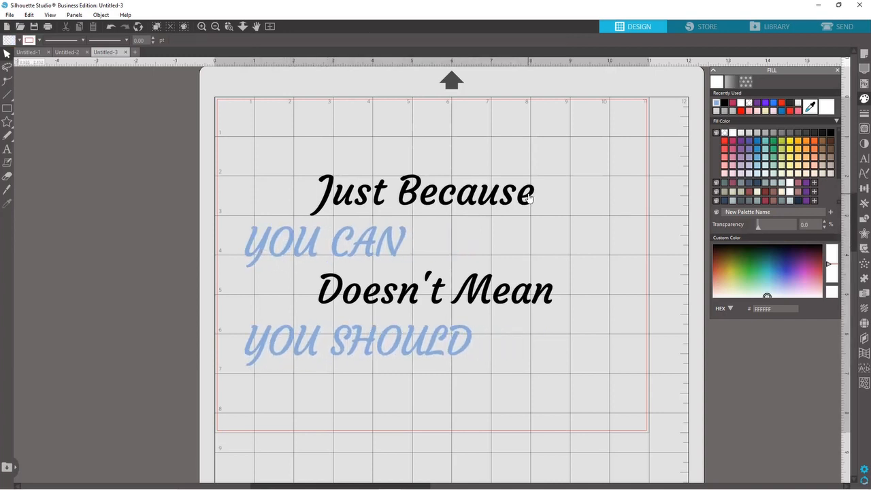
drag(536, 197, 596, 197)
click(171, 124)
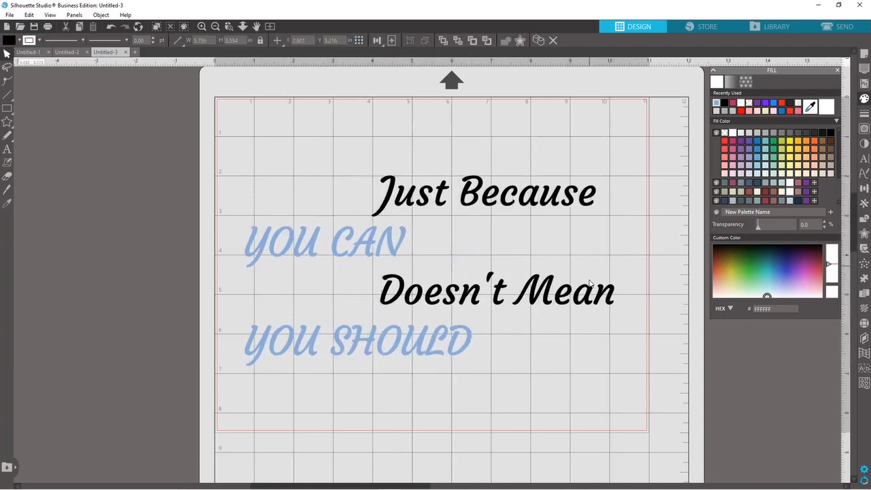
click(109, 29)
click(109, 28)
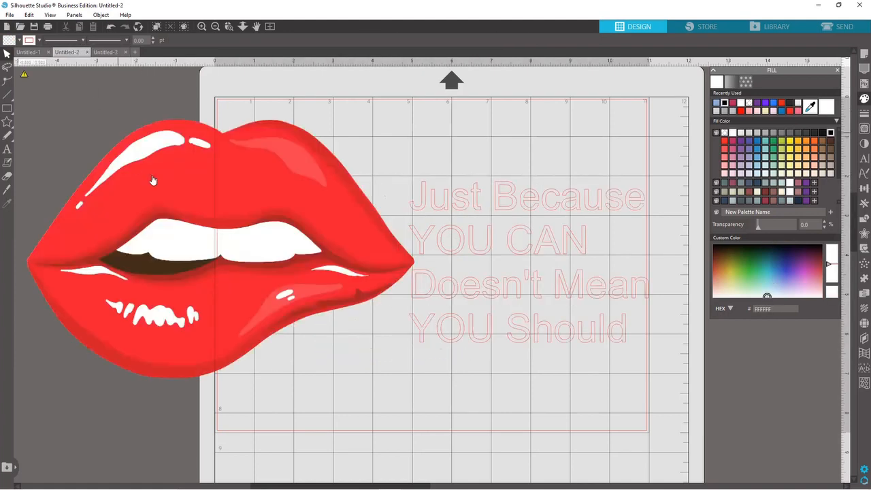
Copy the red lips graphic from the Untitled-2 document into Untitled-3 and shift it slightly beside the quote
click(154, 180)
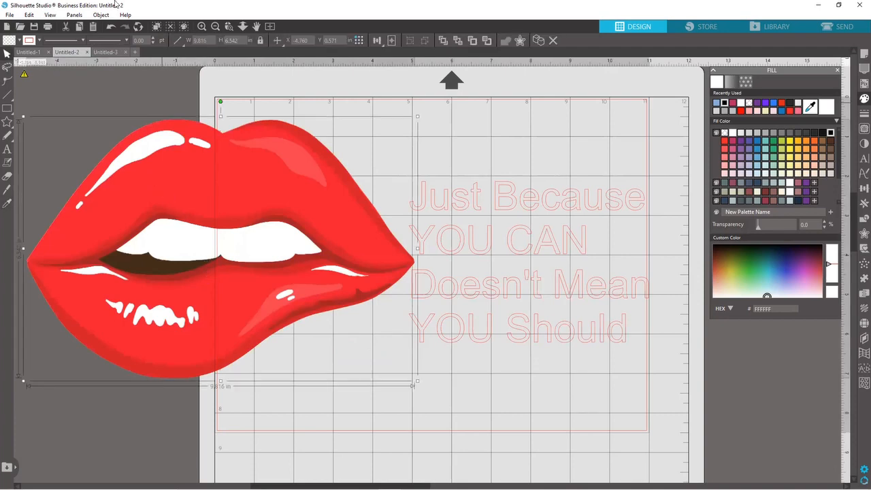
click(113, 53)
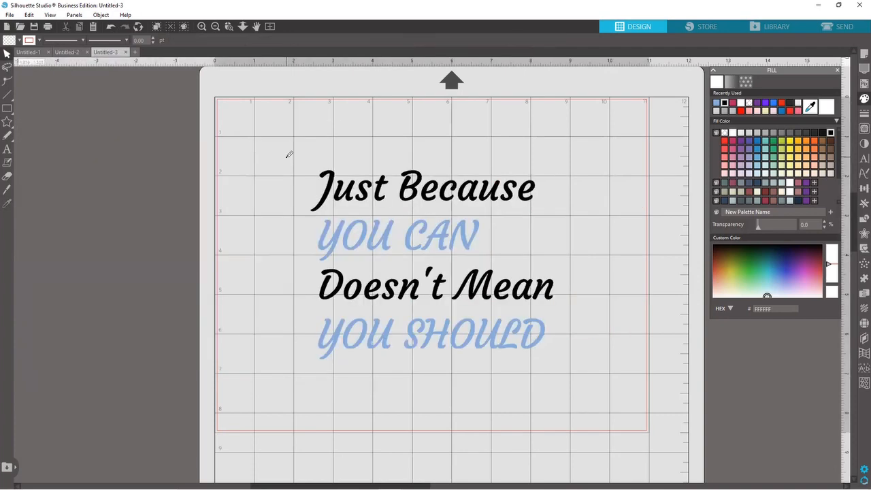
key(ctrl+v)
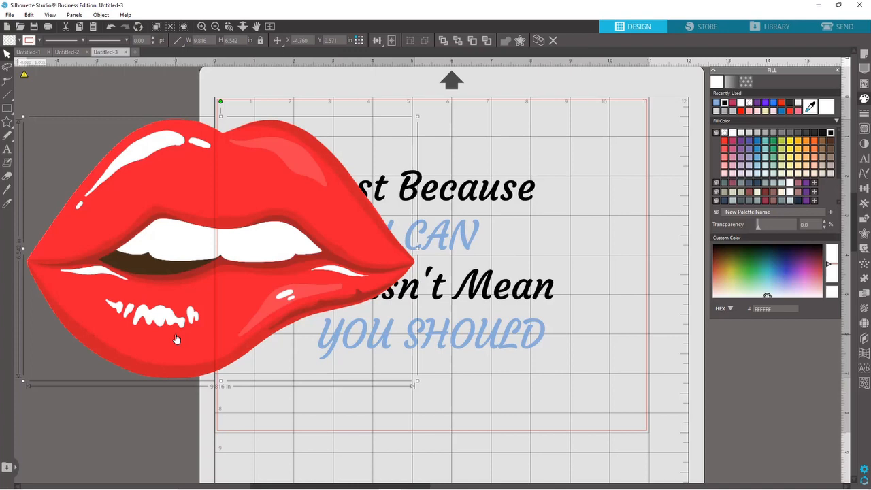
drag(154, 174, 158, 192)
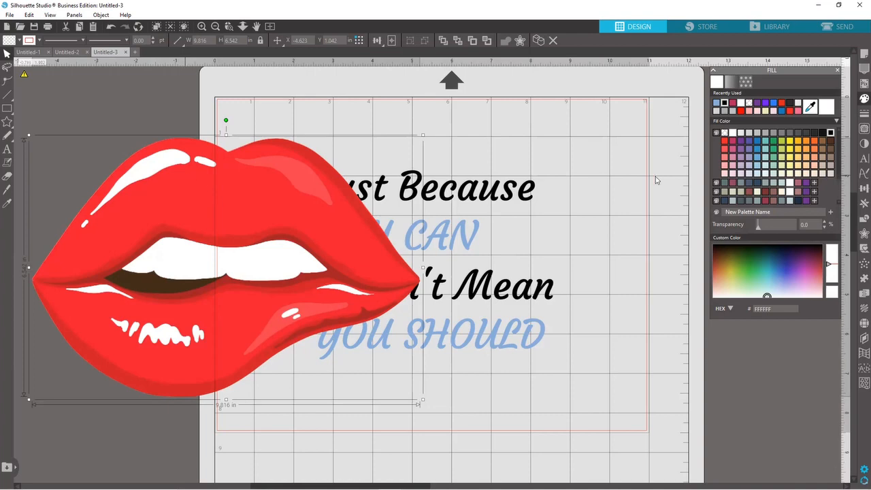
Set the line color of the pasted lips graphic to transparent
click(862, 115)
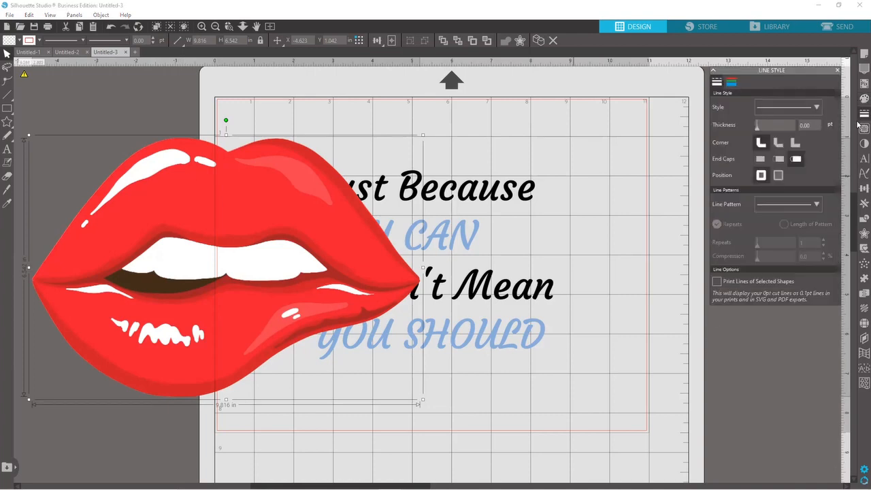
click(732, 82)
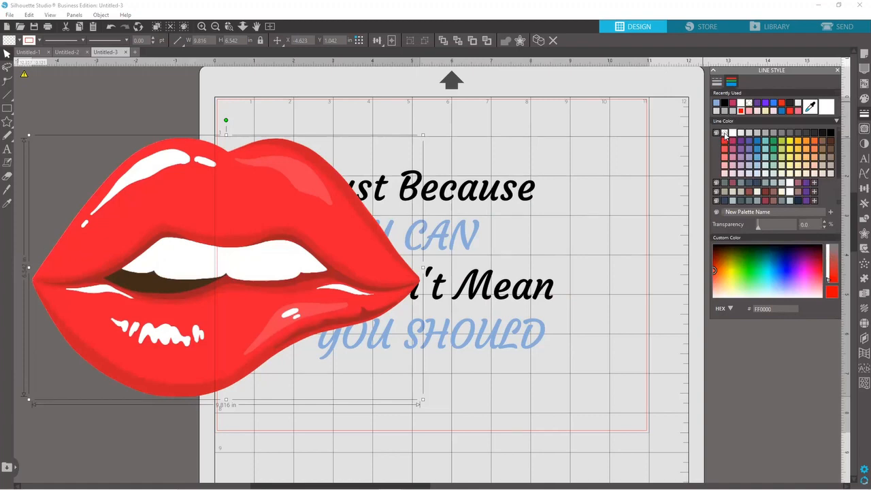
click(725, 133)
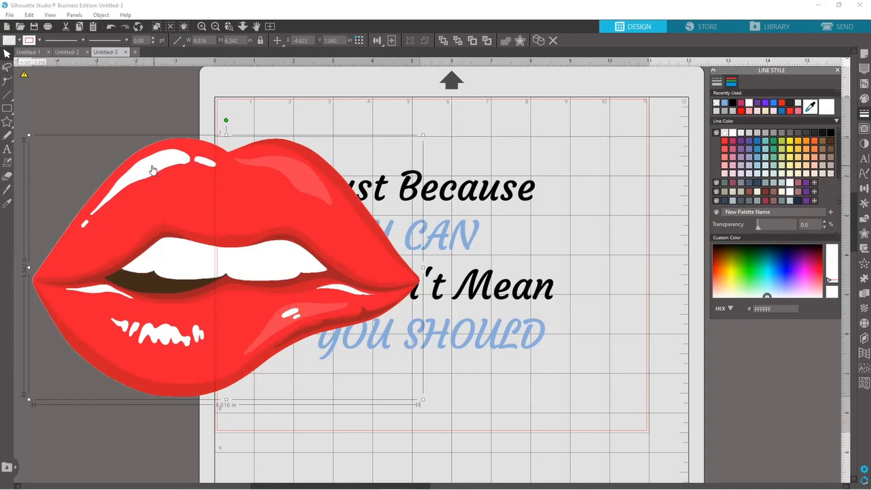
Move the lips graphic onto the page over the quote and send it behind the text
drag(182, 170, 136, 164)
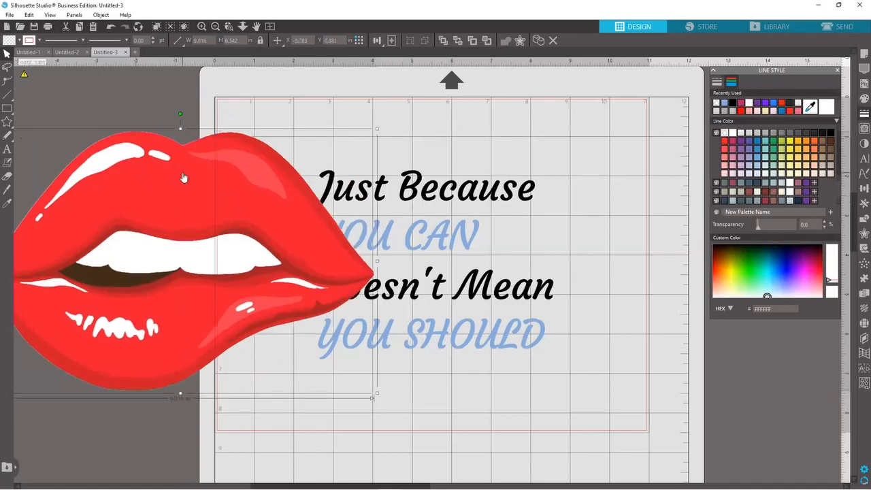
drag(182, 172, 399, 191)
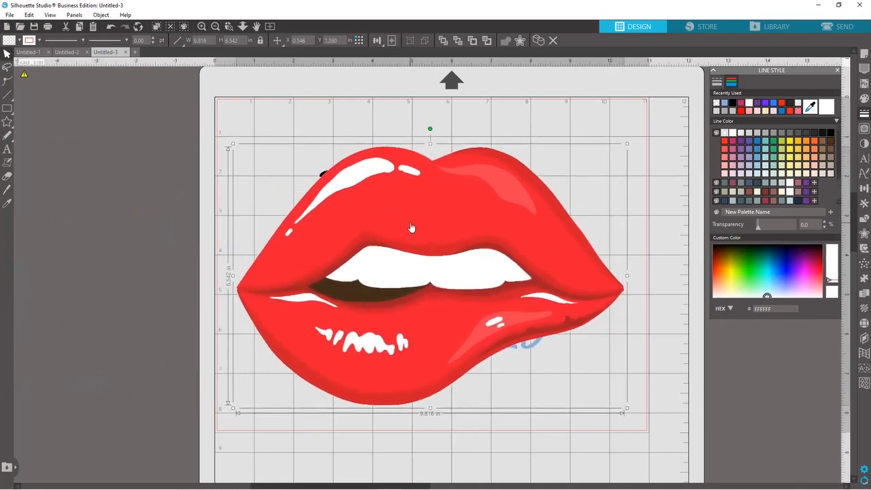
right_click(519, 193)
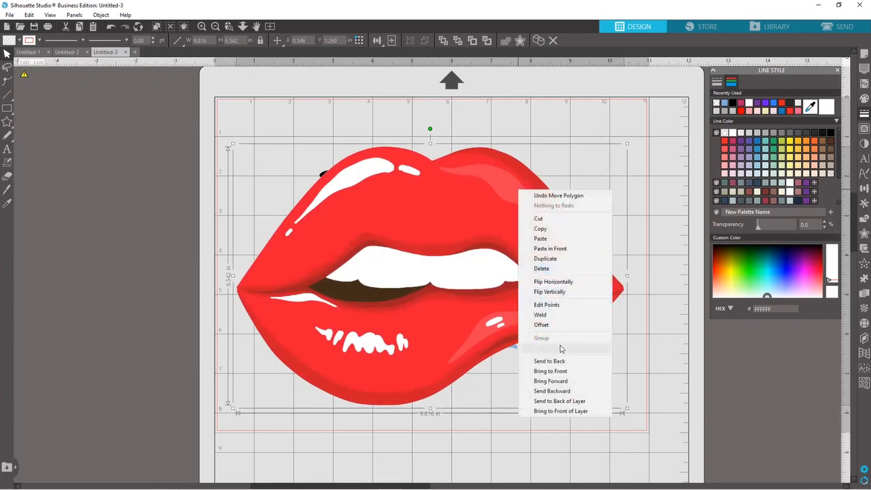
click(570, 361)
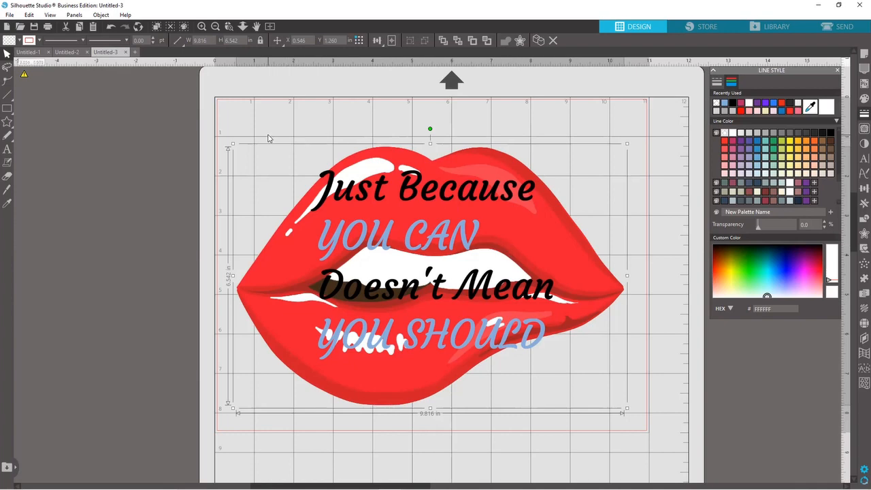
Align the quote text and the lips graphic to each other by their centers
drag(268, 124, 420, 275)
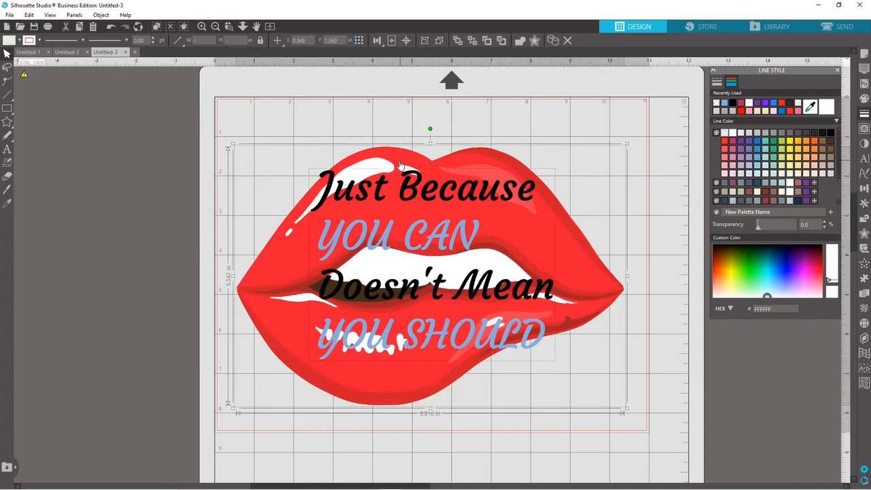
click(406, 42)
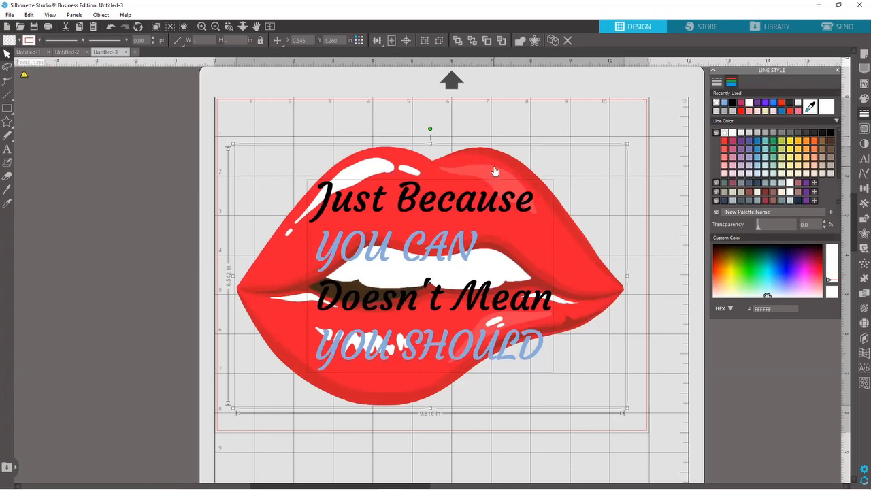
click(664, 137)
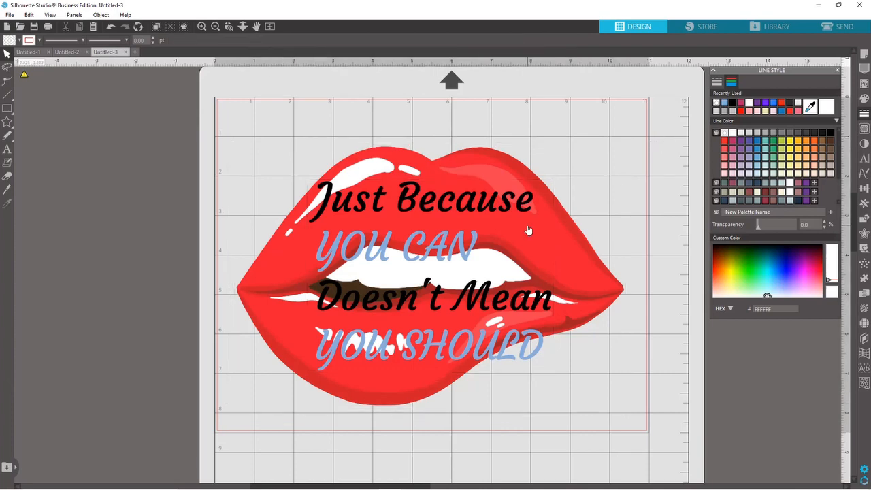
Group the quote with the lips graphic and create a 0.050 in offset with rounded corners around the group
drag(302, 154, 364, 225)
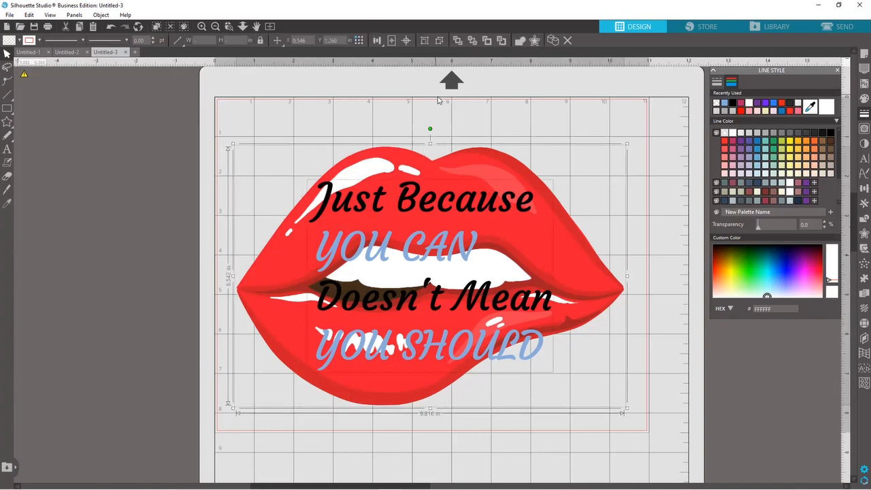
click(424, 43)
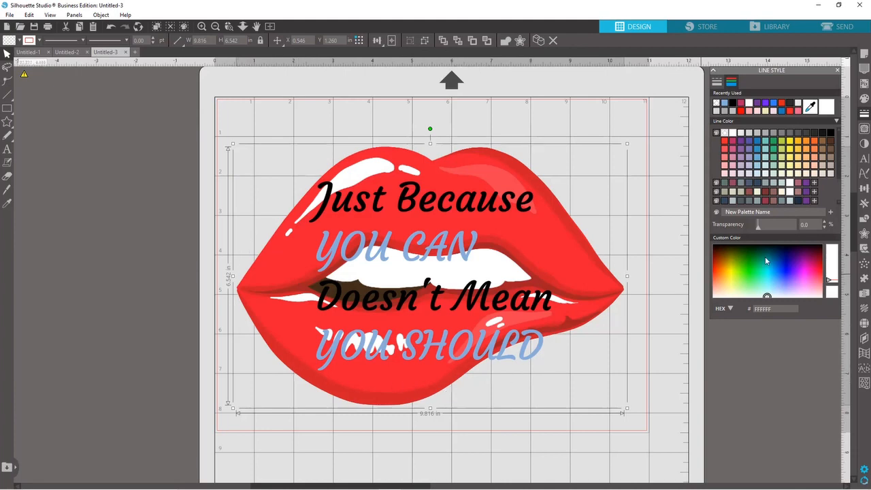
click(861, 234)
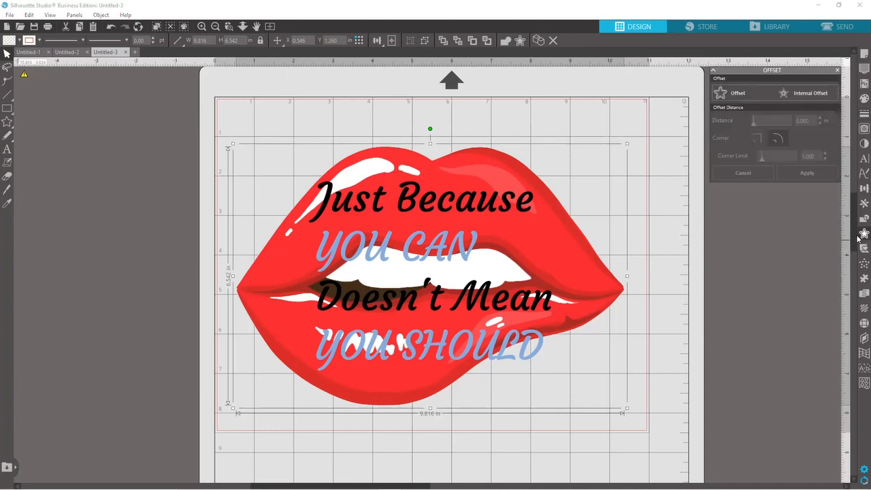
click(731, 94)
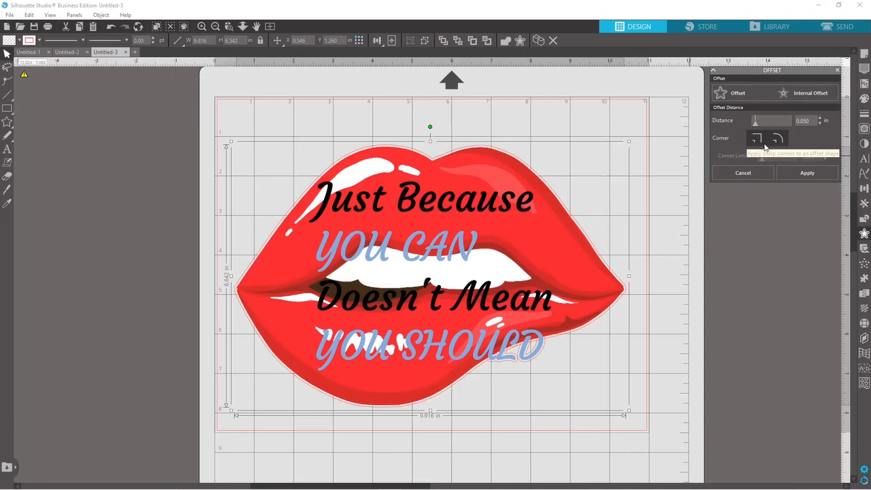
click(777, 138)
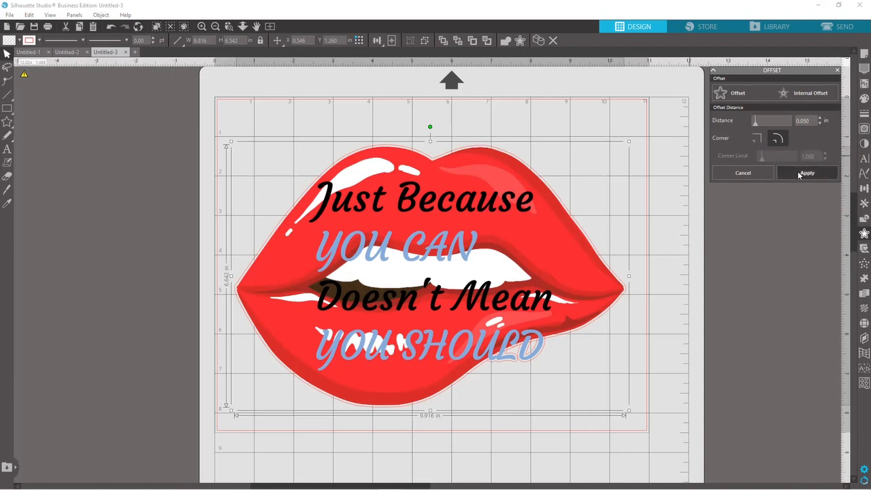
Fill the offset shape behind the lips and quote with white
click(862, 99)
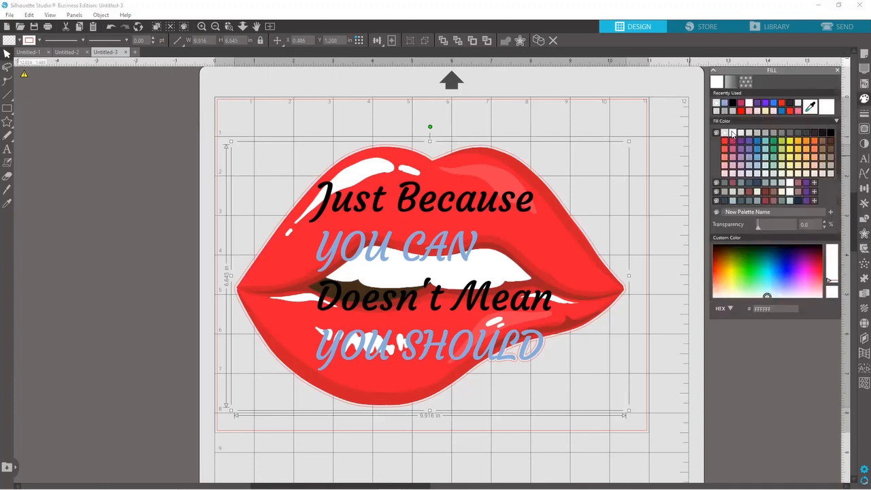
click(732, 133)
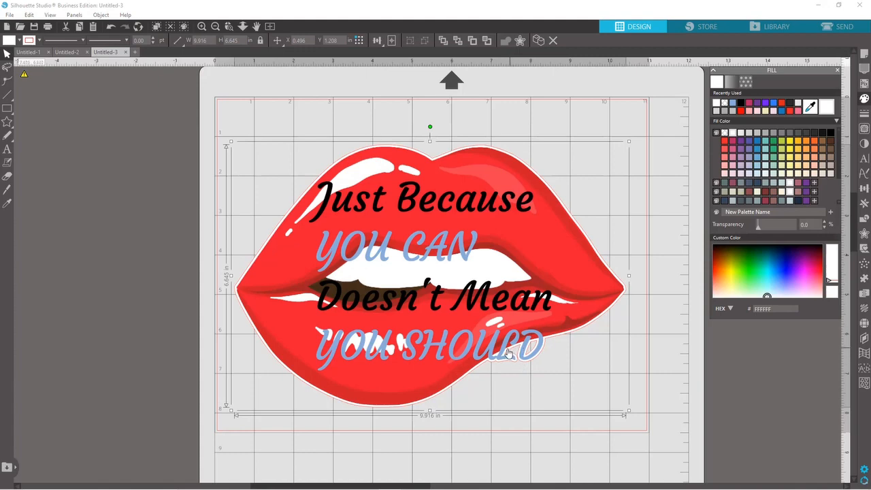
right_click(550, 340)
click(580, 382)
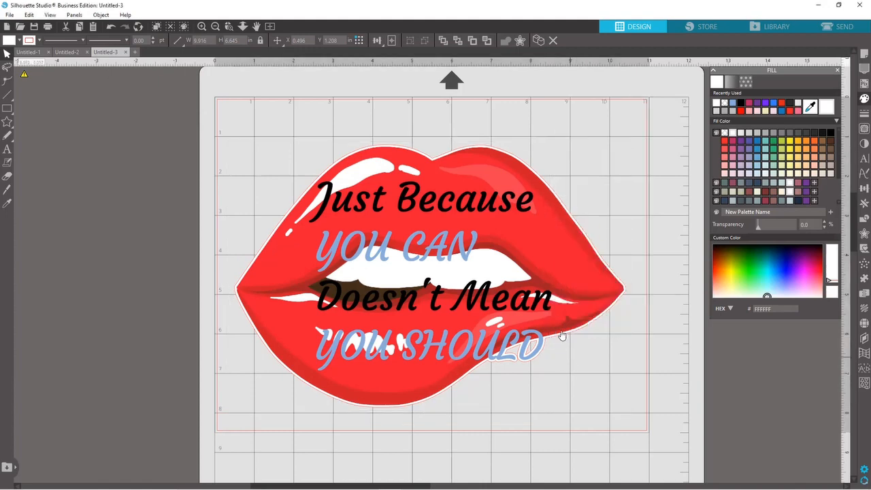
Release the white offset's compound path and single out the small inner piece behind the D of SHOULD
right_click(558, 338)
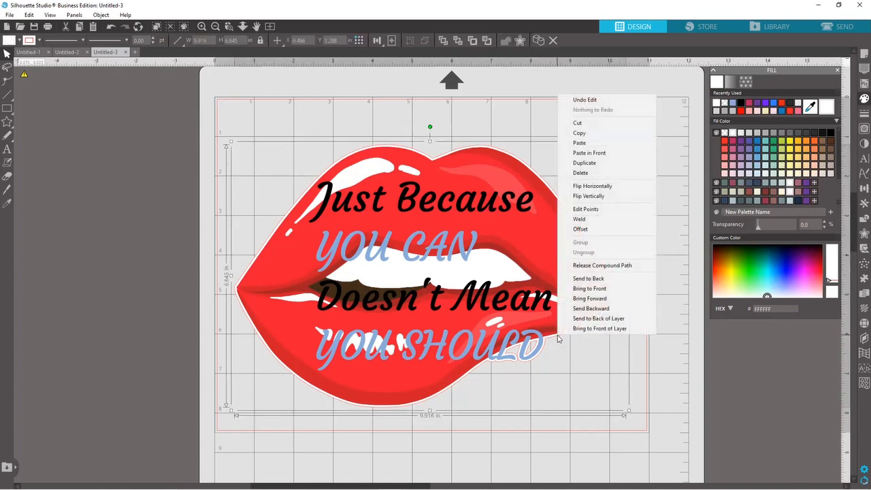
click(606, 266)
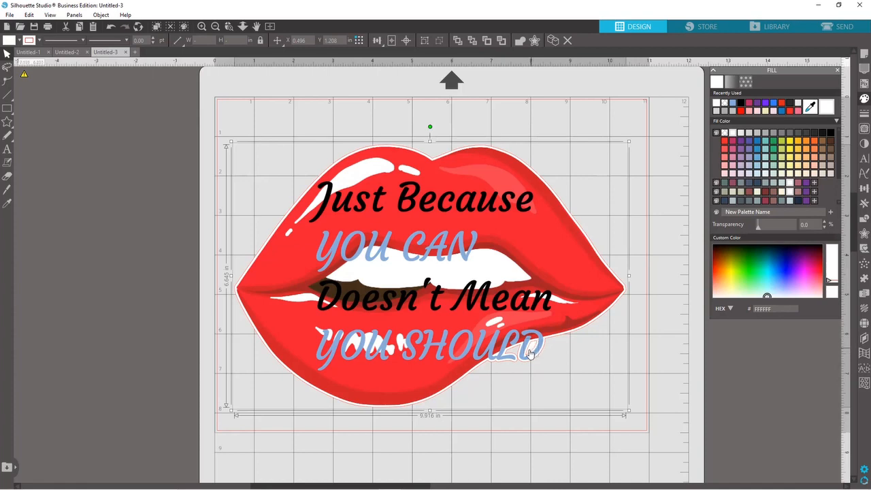
shift+click(566, 334)
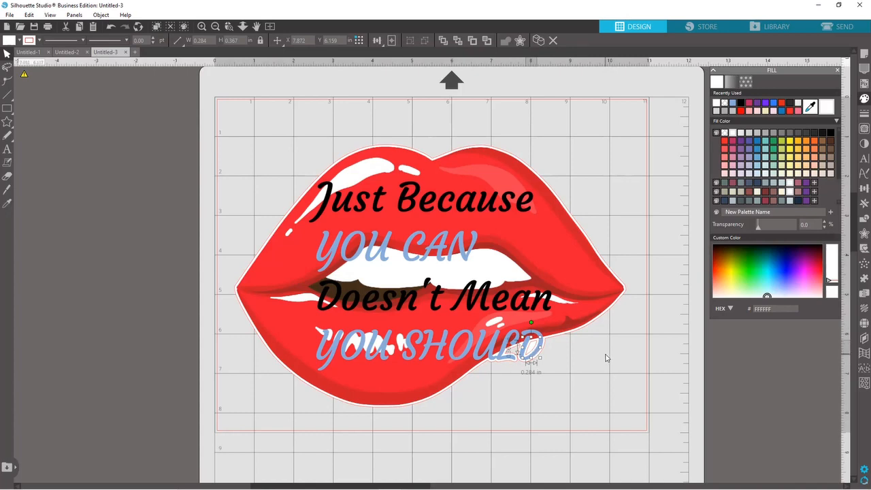
click(605, 357)
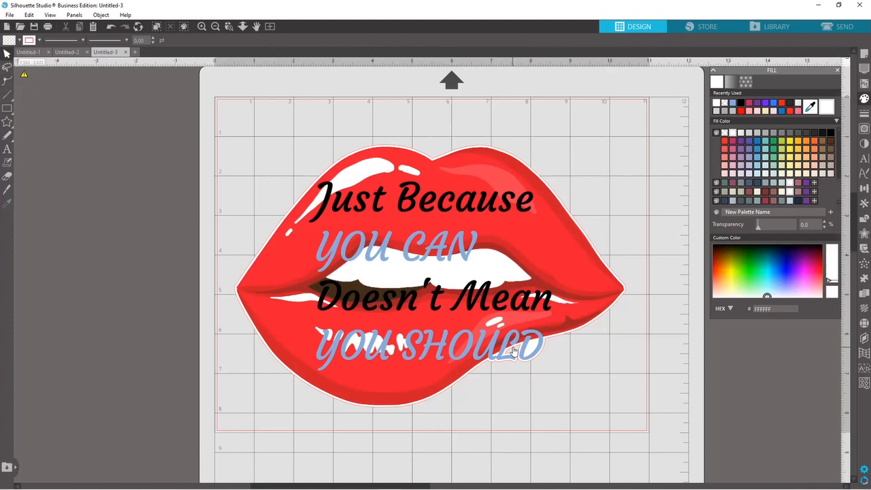
Edit the white offset's points and delete those along the upper edge of the gap between the L and D of SHOULD
double_click(514, 351)
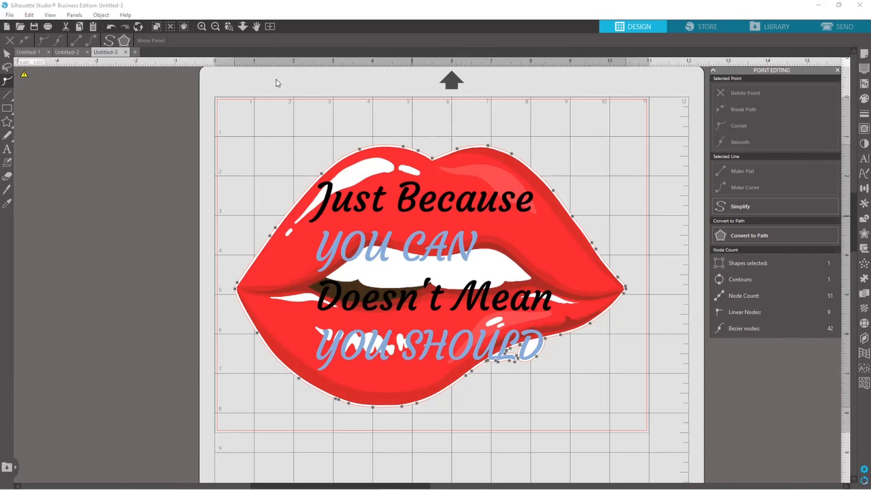
click(201, 27)
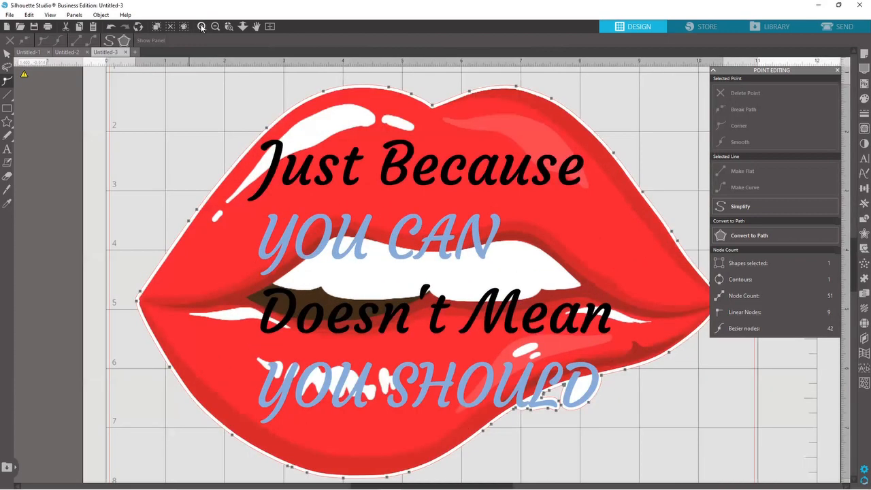
scroll(517, 242, up, 1)
scroll(626, 337, down, 3)
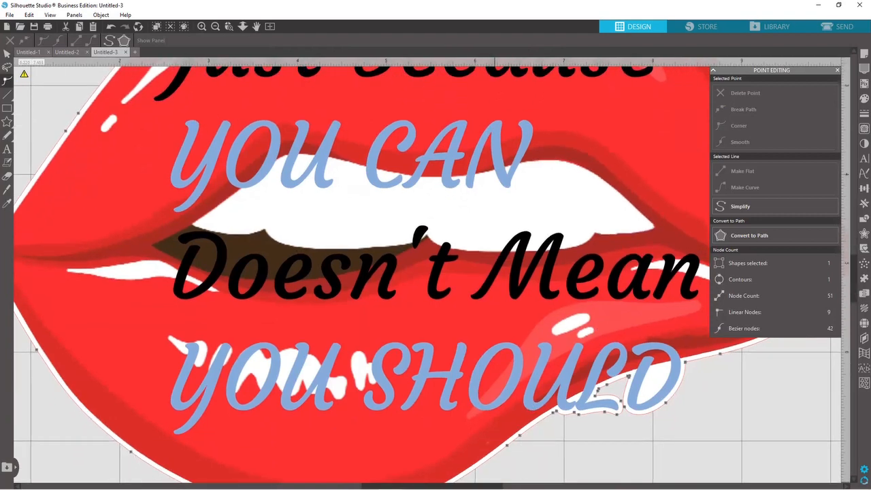
scroll(524, 443, right, 3)
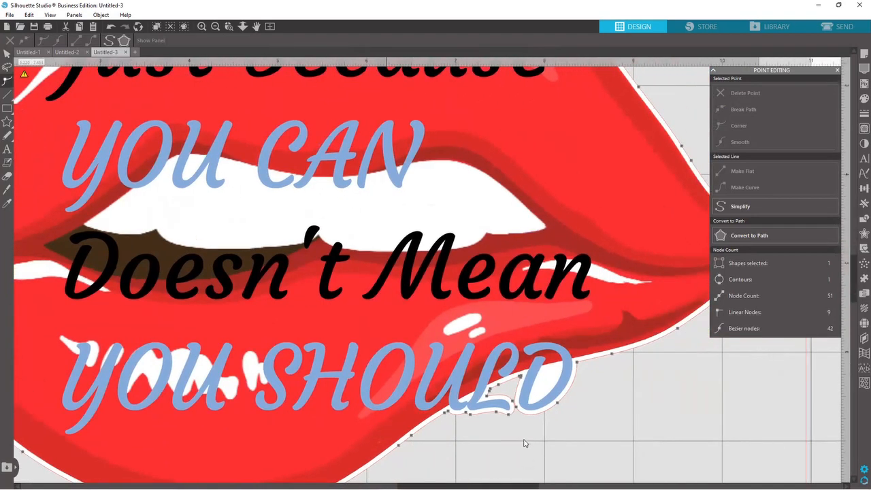
scroll(524, 443, right, 1)
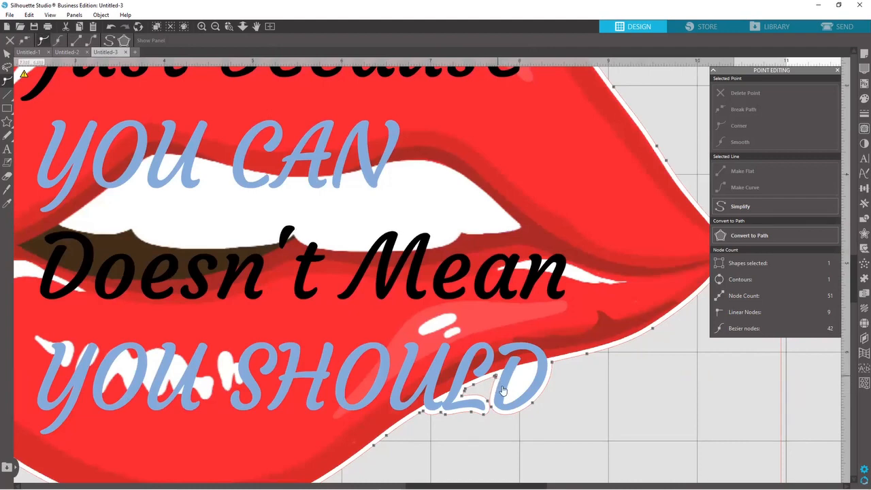
click(503, 390)
key(Delete)
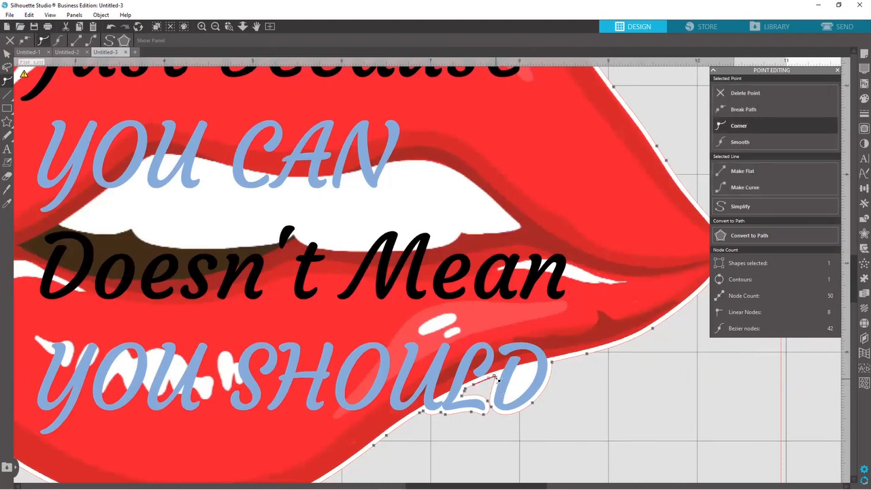
key(Delete)
key(Delete)
key(Delete)
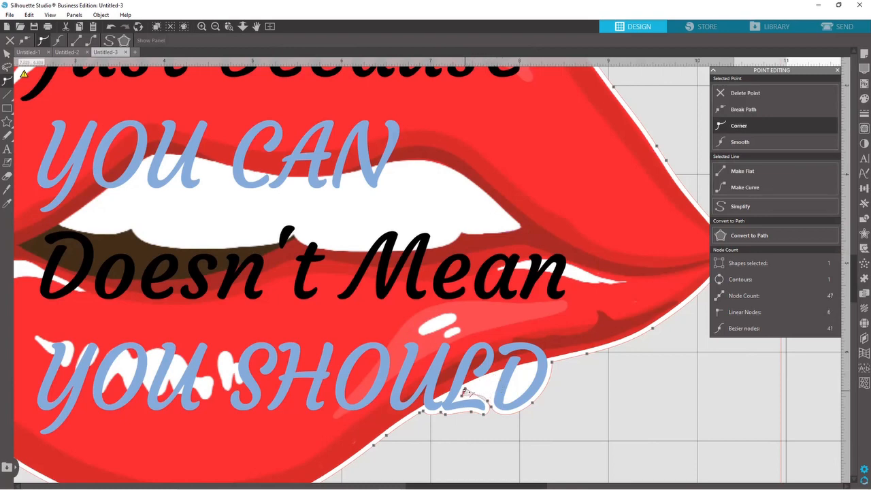
Delete the remaining gap points above the foot of the L, undo the last point edit, and leave point editing
key(Delete)
key(Delete)
key(Delete)
key(Delete)
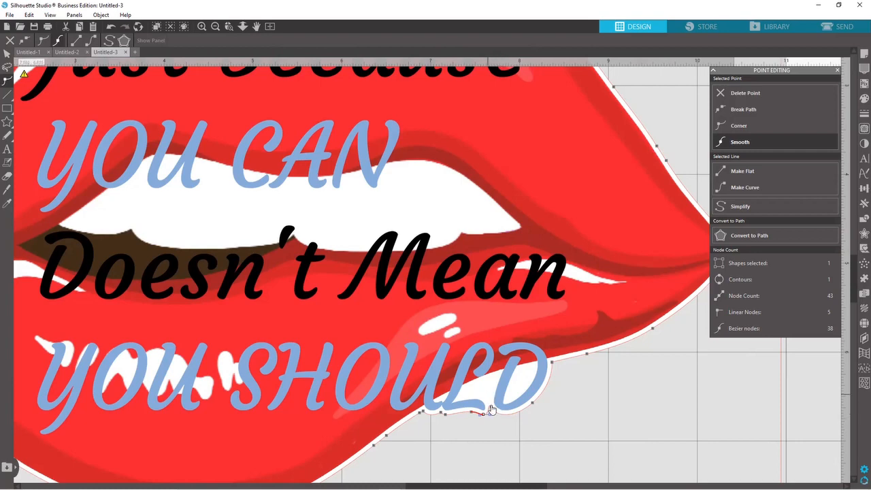
double_click(491, 409)
click(111, 27)
click(530, 420)
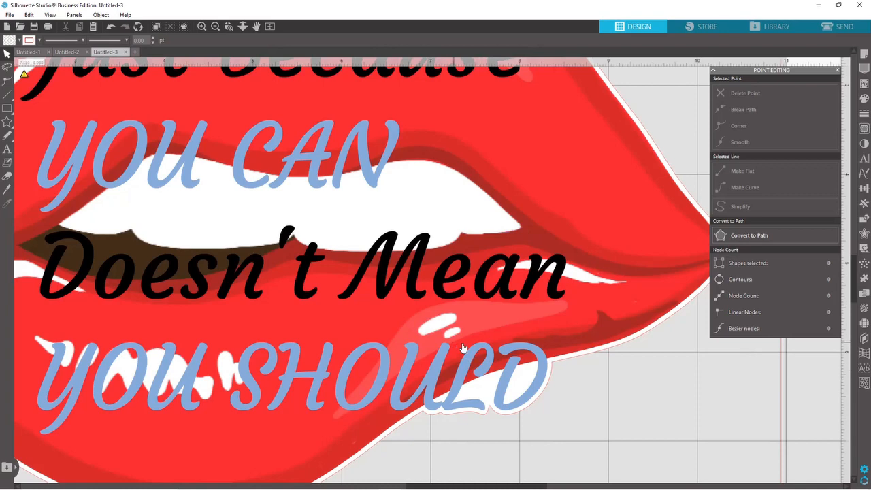
click(270, 26)
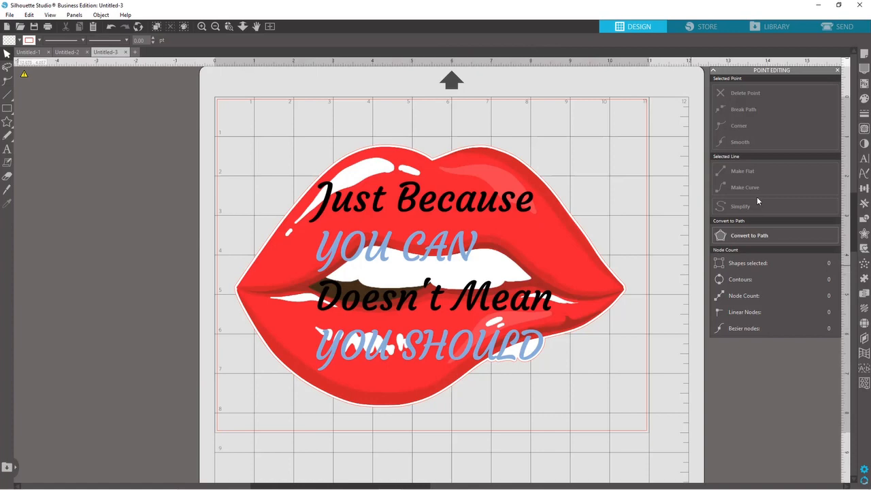
click(837, 70)
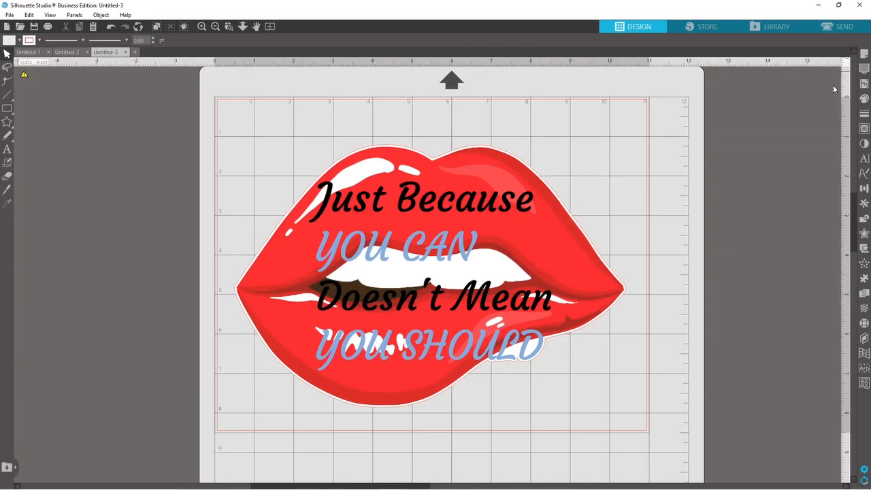
Create a second 0.050 in offset with rounded corners around the white offset shape
click(563, 342)
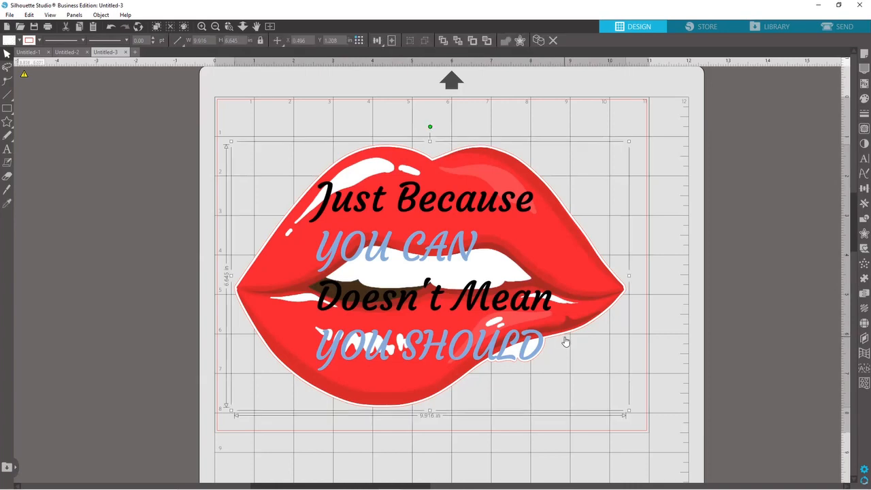
click(863, 234)
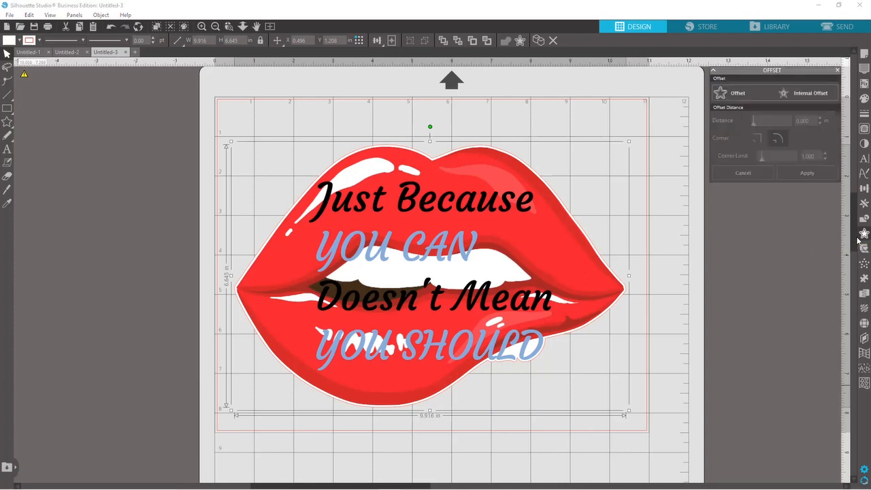
click(720, 94)
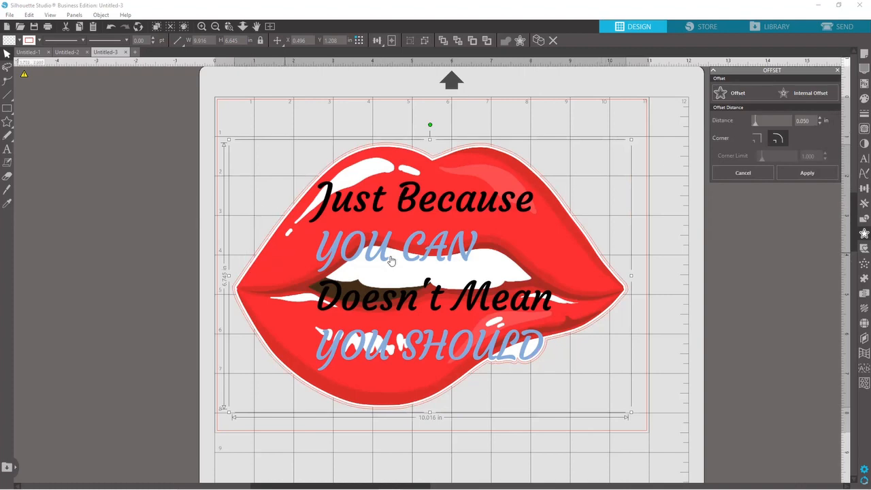
Set the line color of the new outer offset to magenta (B72569)
click(859, 116)
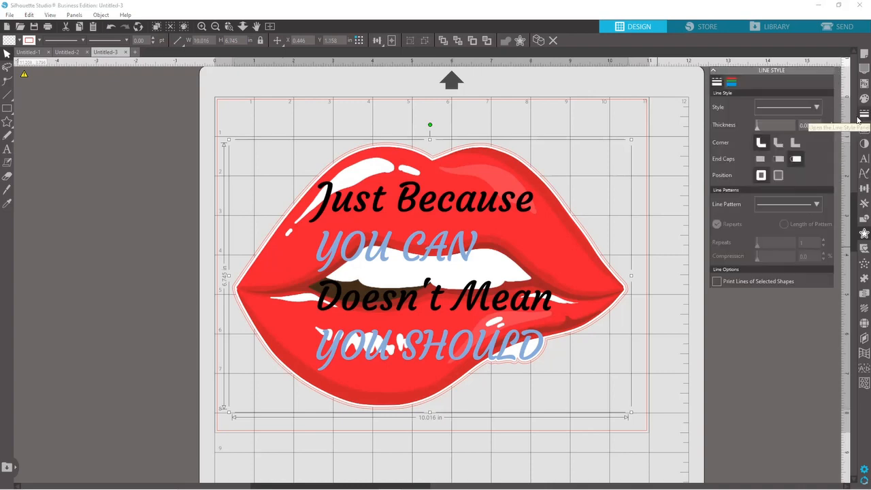
click(732, 82)
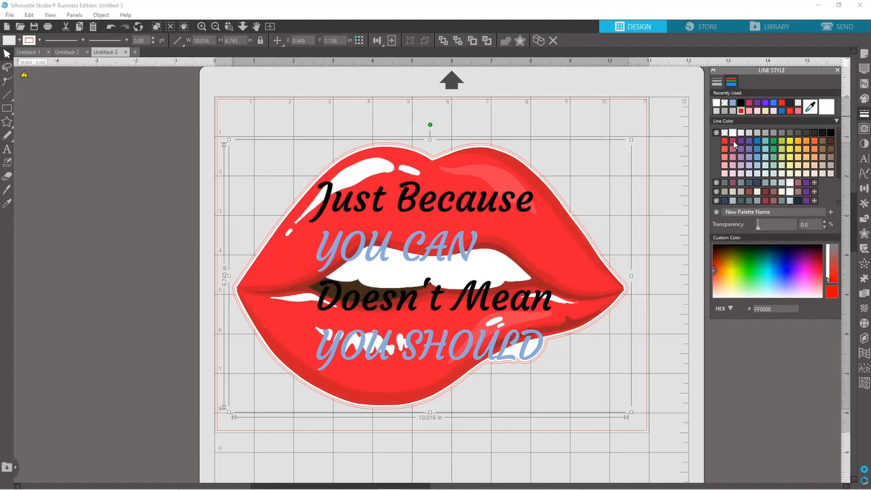
click(733, 142)
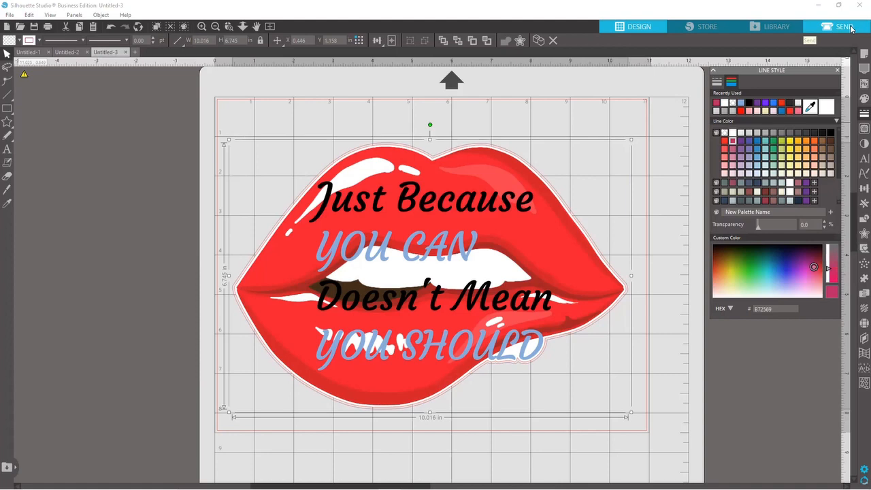
click(651, 199)
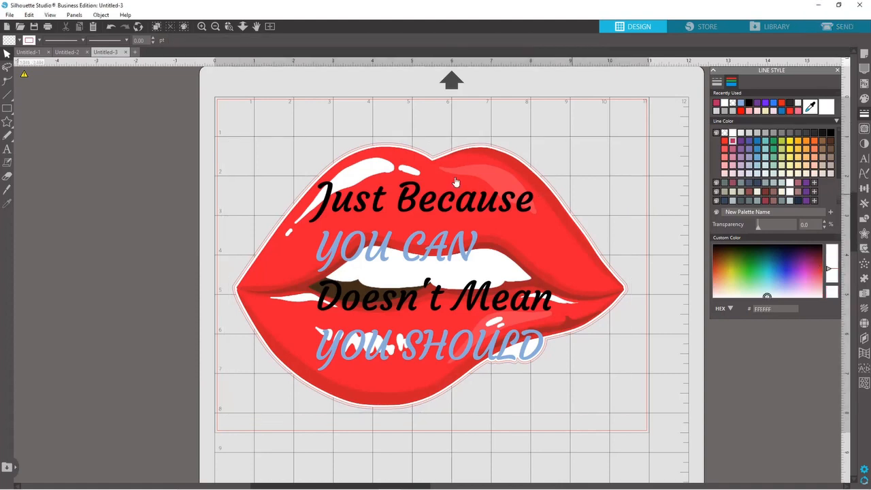
Group the outer offset with the rest of the design and shift the whole group slightly to the right
click(582, 173)
drag(617, 312, 638, 416)
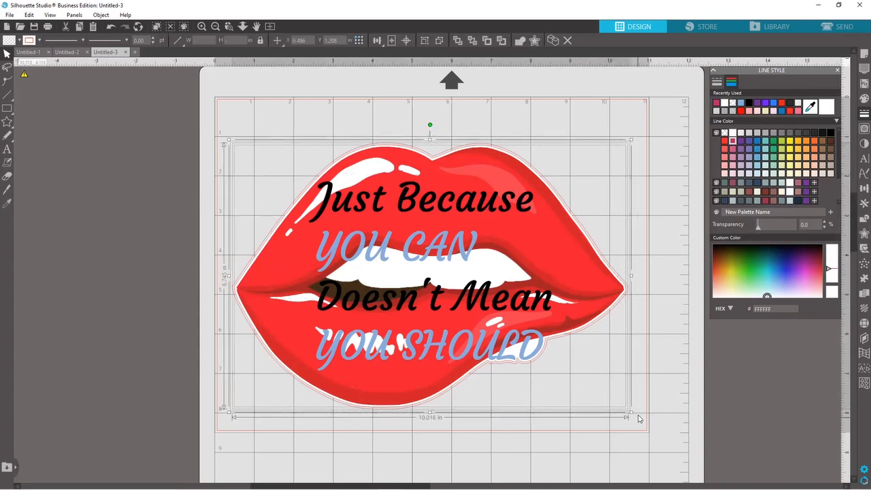
click(426, 41)
drag(484, 185, 511, 184)
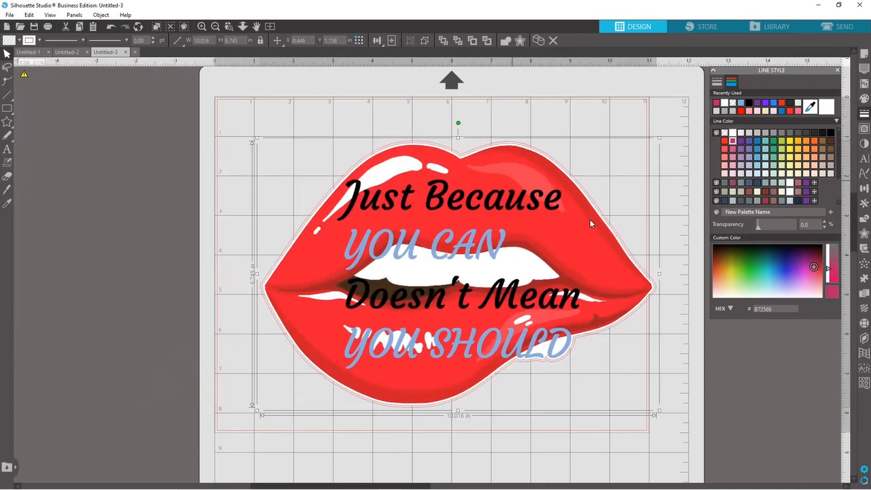
Move the grouped lips design up and to the left on the page, keeping it selected
click(771, 389)
drag(596, 292, 574, 264)
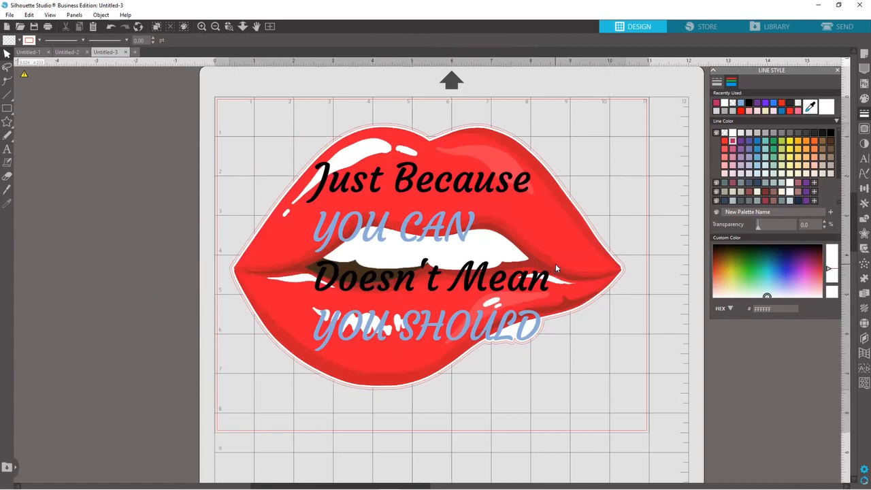
click(555, 268)
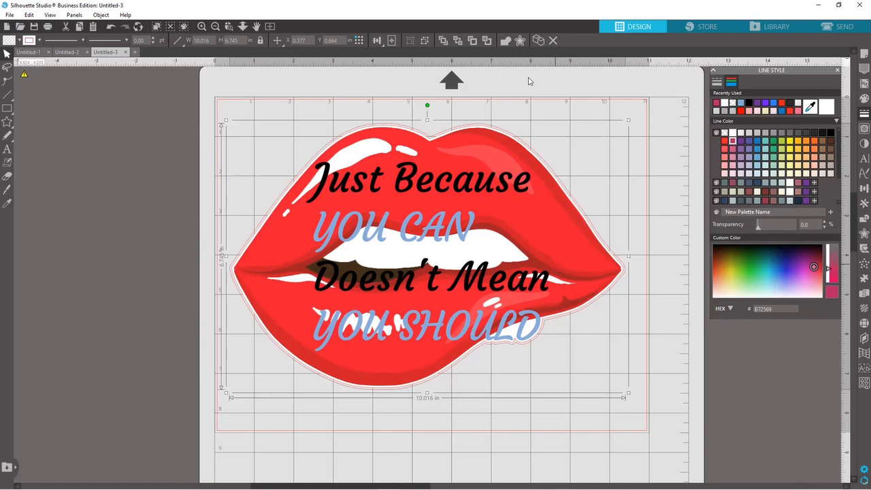
Try to set the grouped design's width to 1.417 in with the aspect ratio unlocked, and undo the resize
double_click(204, 41)
click(261, 43)
click(211, 40)
text(17)
key(Return)
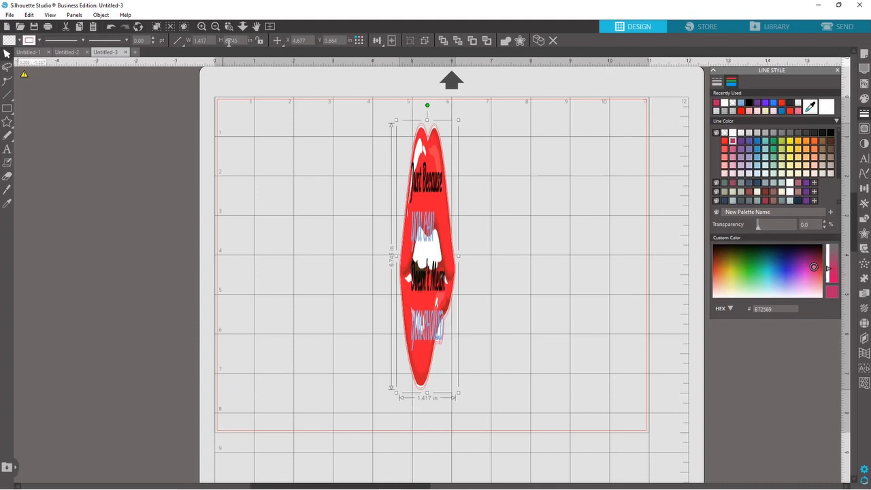
click(111, 26)
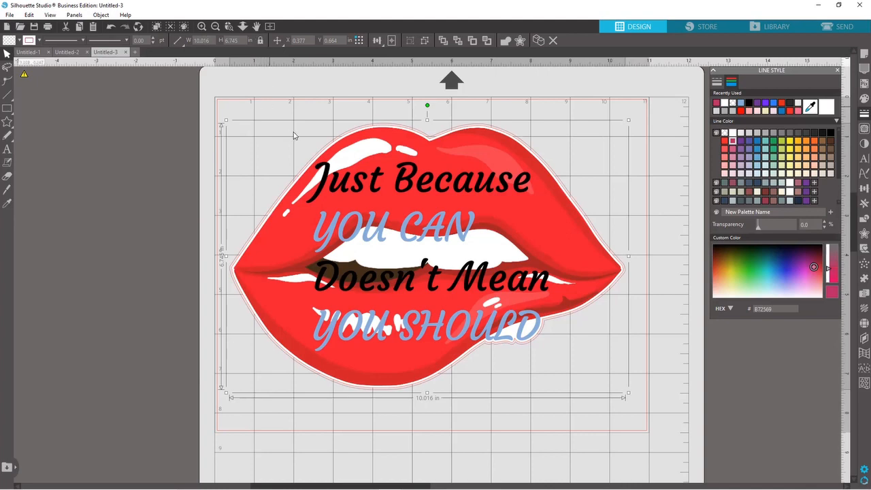
Scale the grouped lips design to a width of 1.417 in with the aspect ratio locked
double_click(216, 40)
text(17)
key(Return)
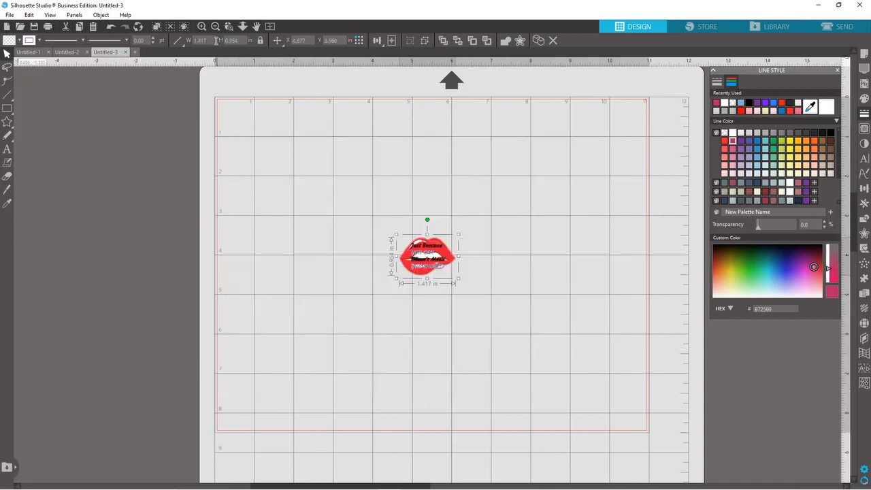
click(201, 26)
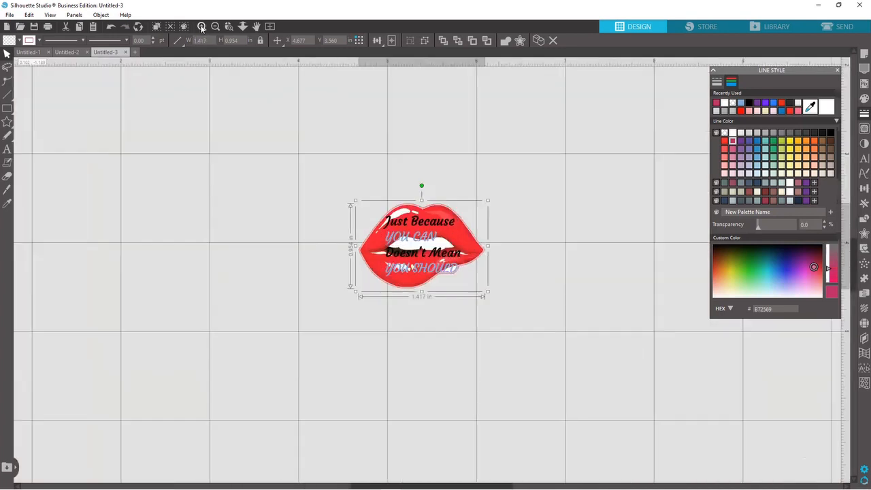
click(201, 26)
click(201, 25)
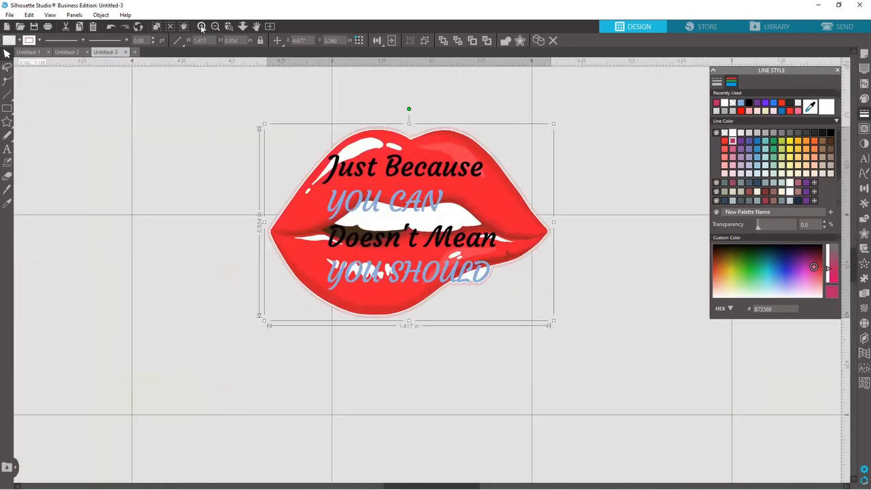
click(202, 25)
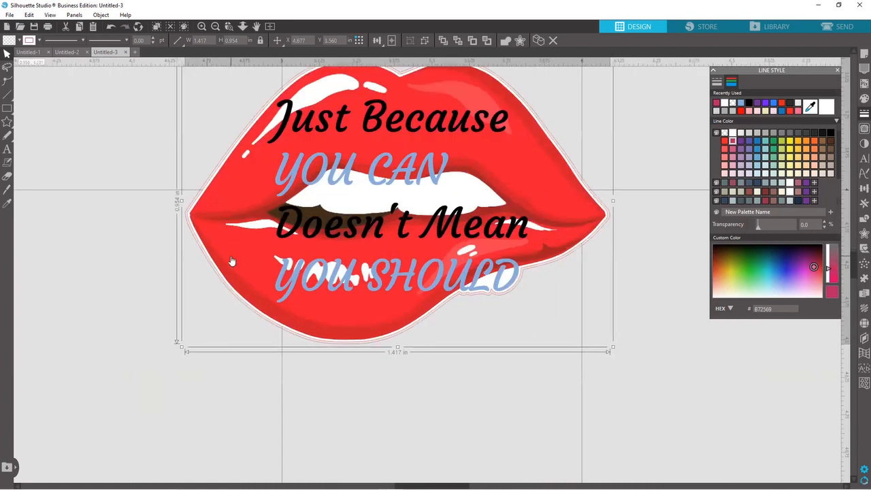